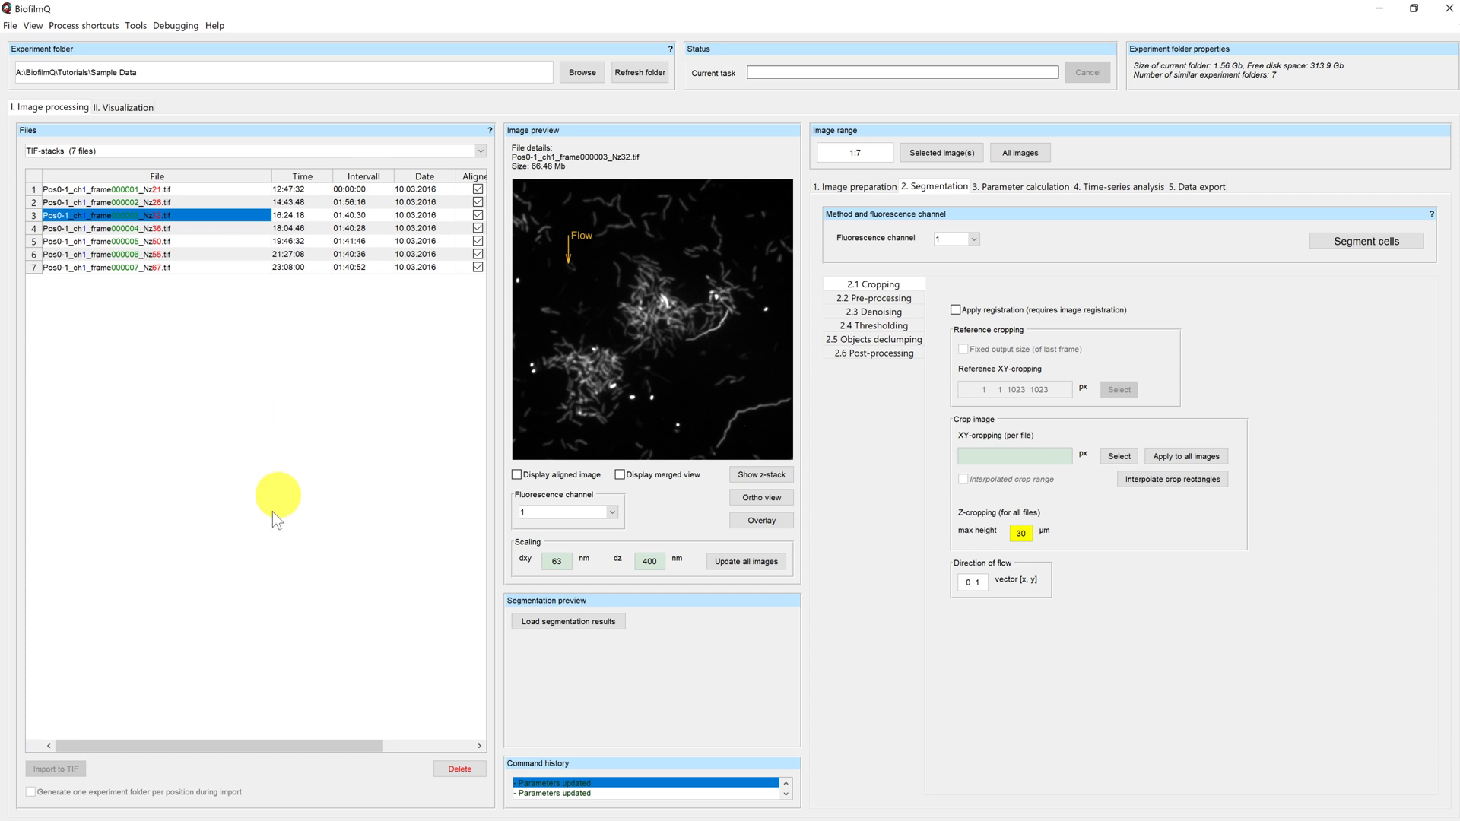
Export example nd2 as Tagged Image Format, one mono TIFF per channel, into Custom tif files, prefix 'example nd2'.
mouse_move(171, 814)
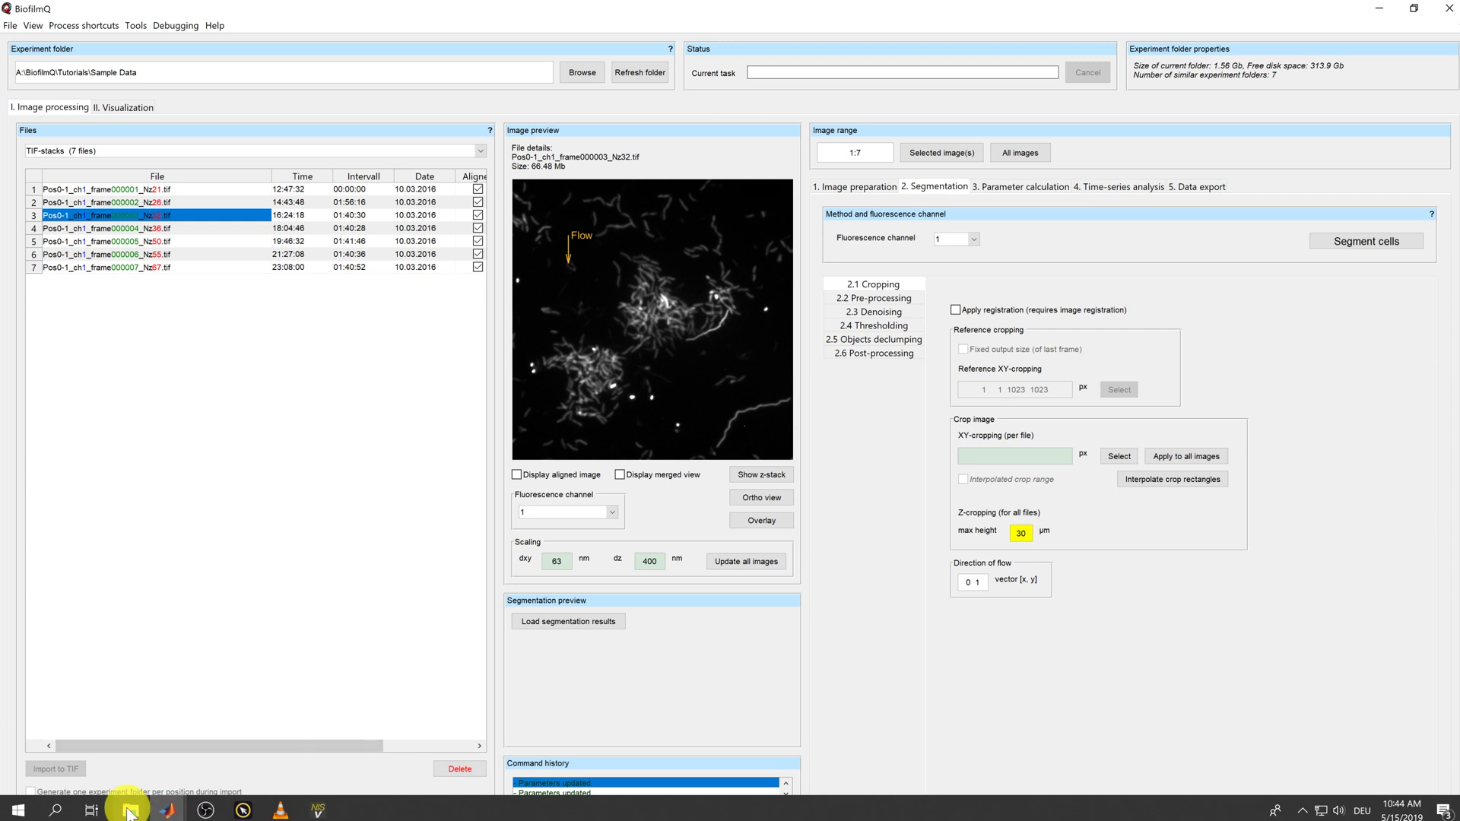
click(228, 768)
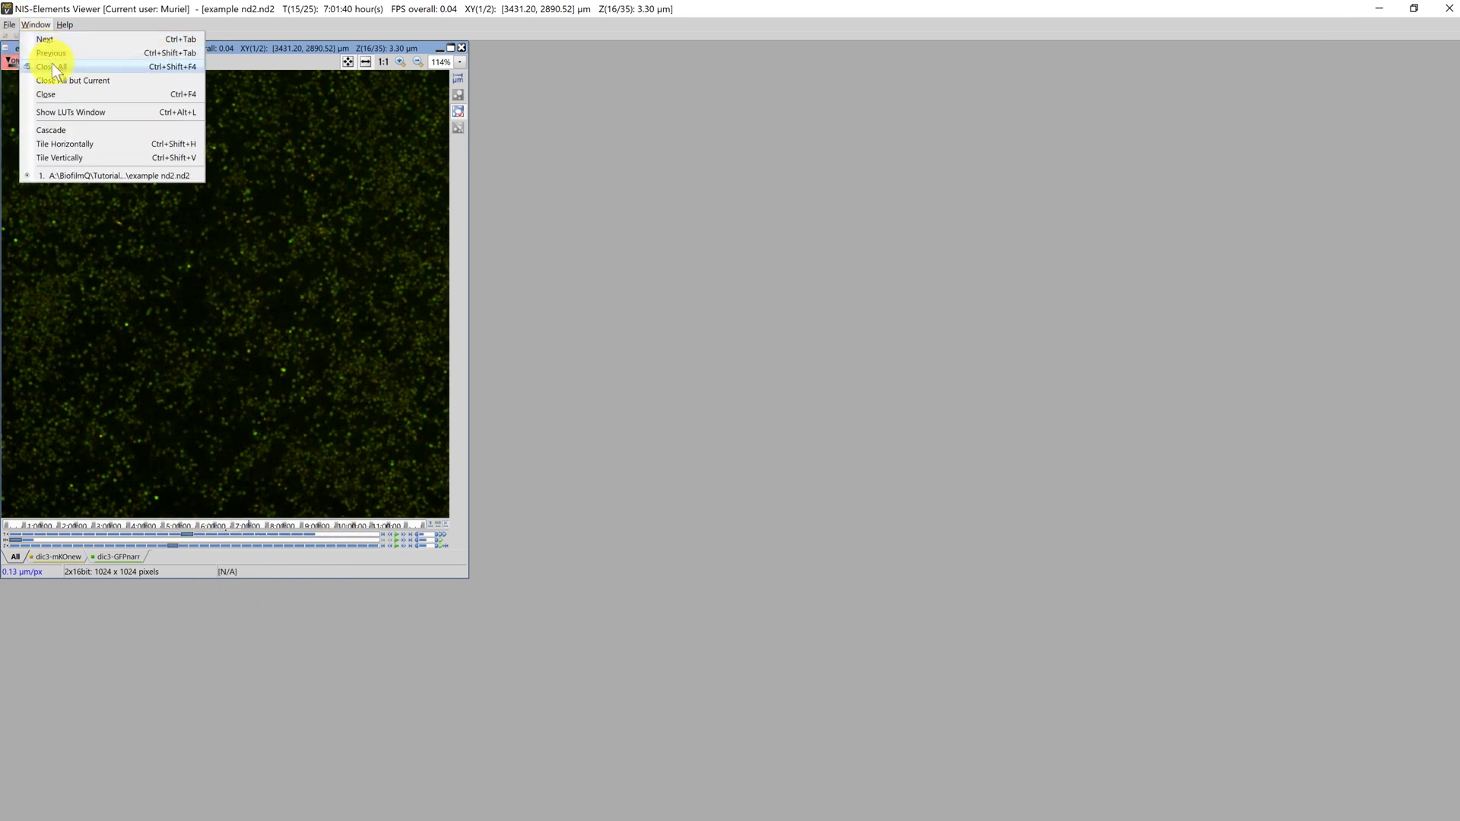
click(33, 66)
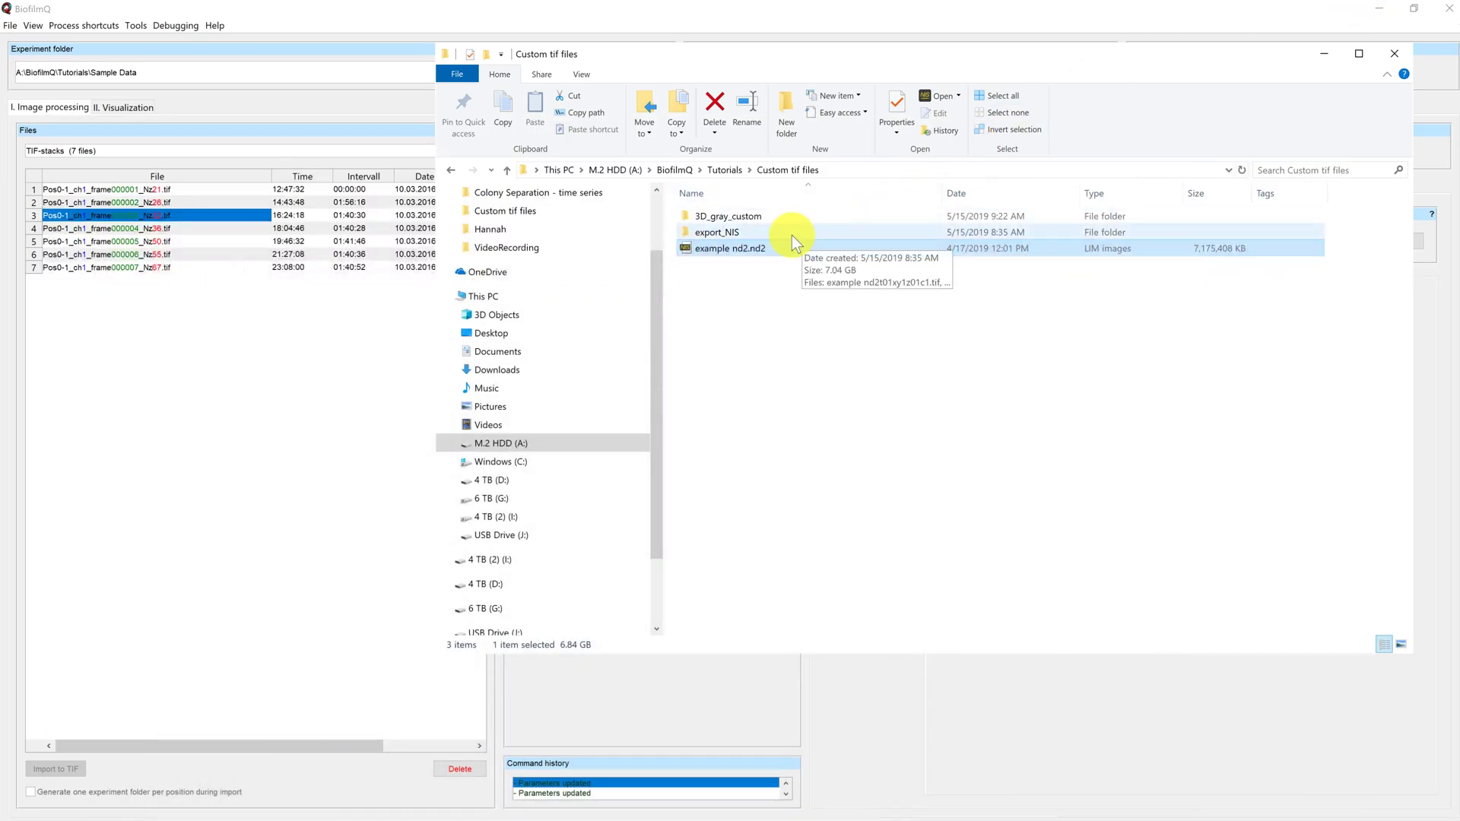
Open export_NIS and inspect a thumbnail of its 1024 x 1024 single-plane TIFFs.
double_click(791, 235)
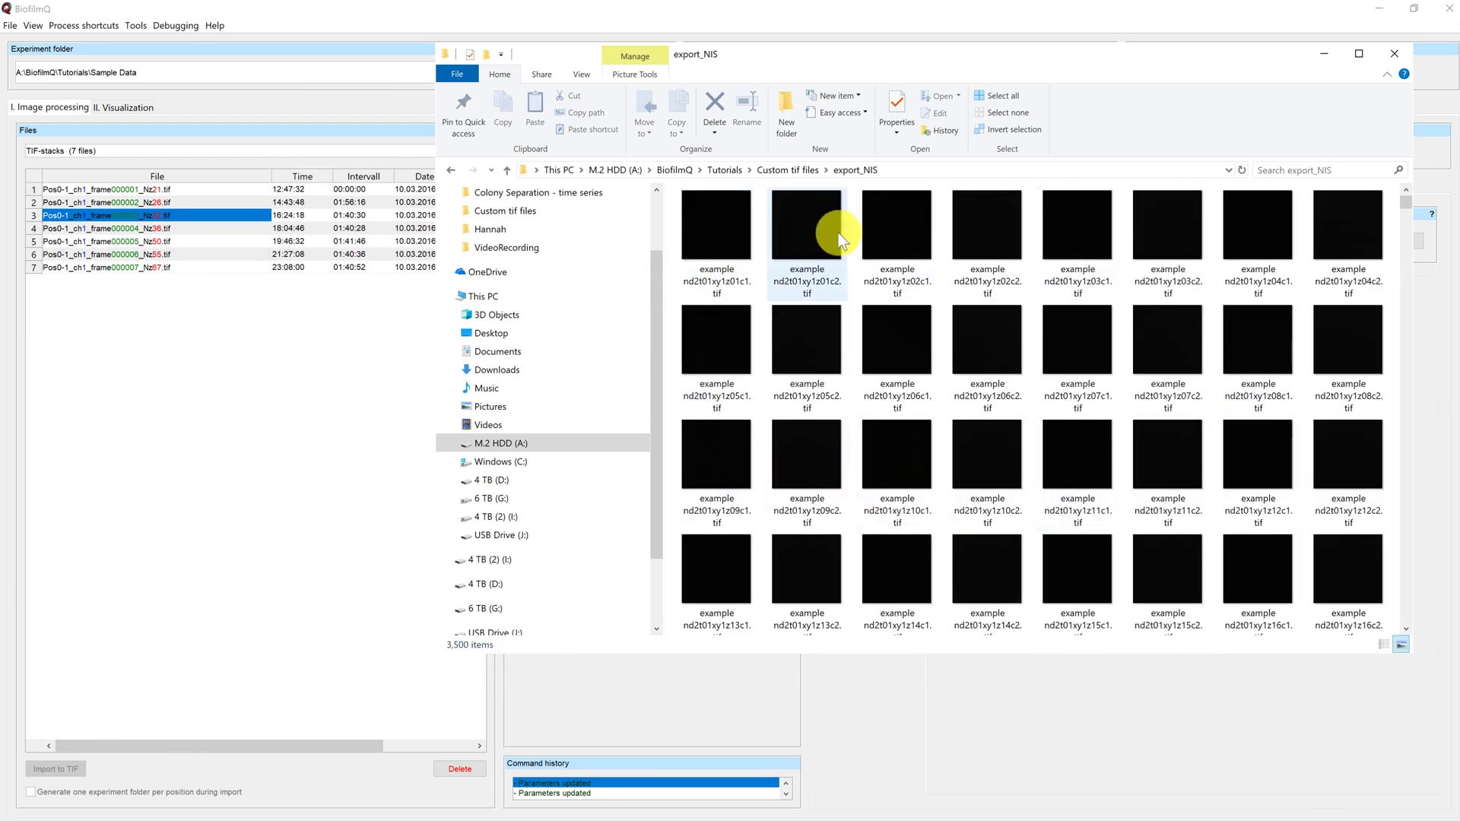
mouse_move(838, 232)
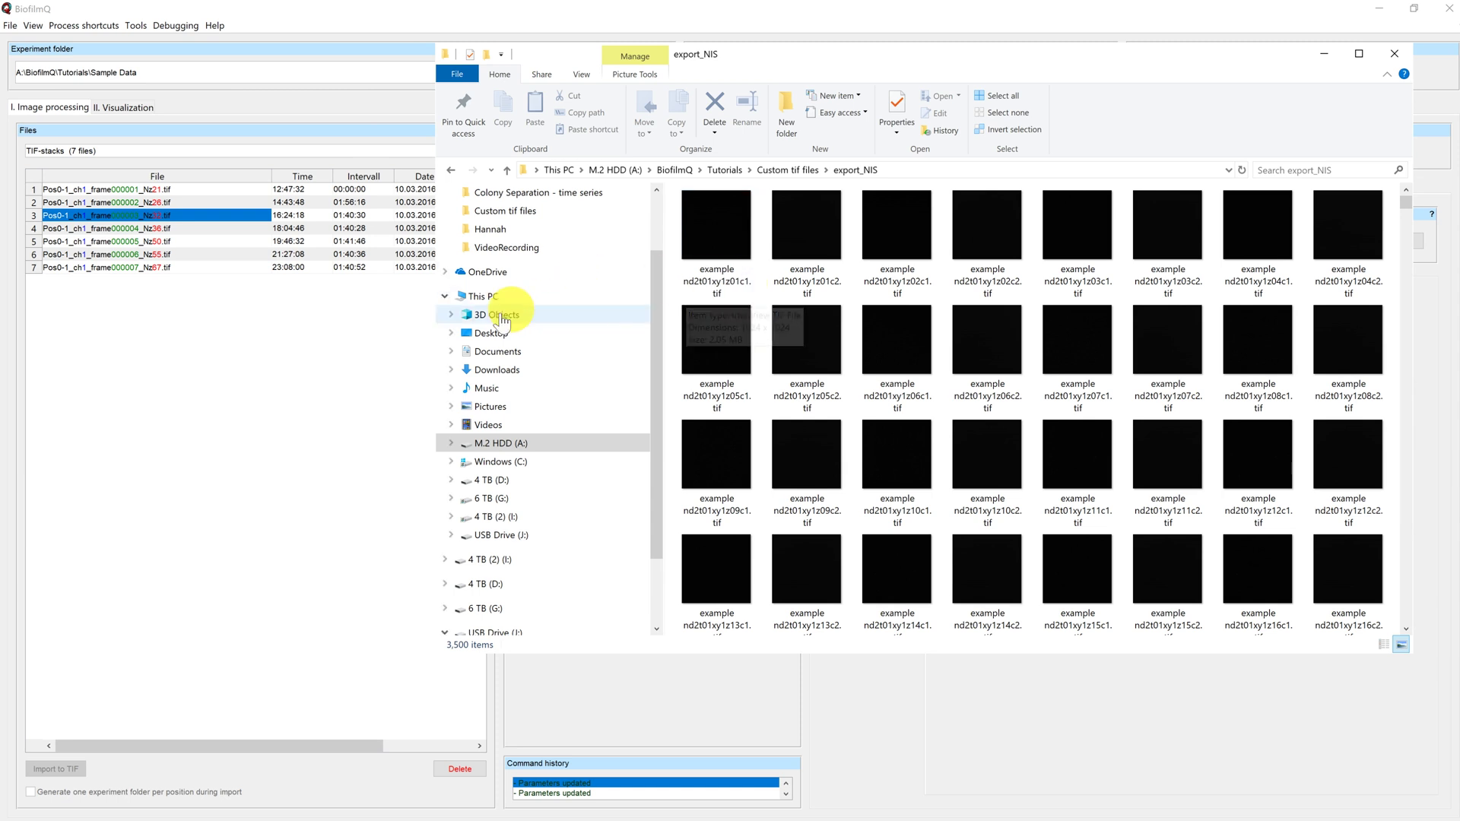
Browse to Tutorials > Custom tif files and select export_NIS as the experiment folder.
click(397, 329)
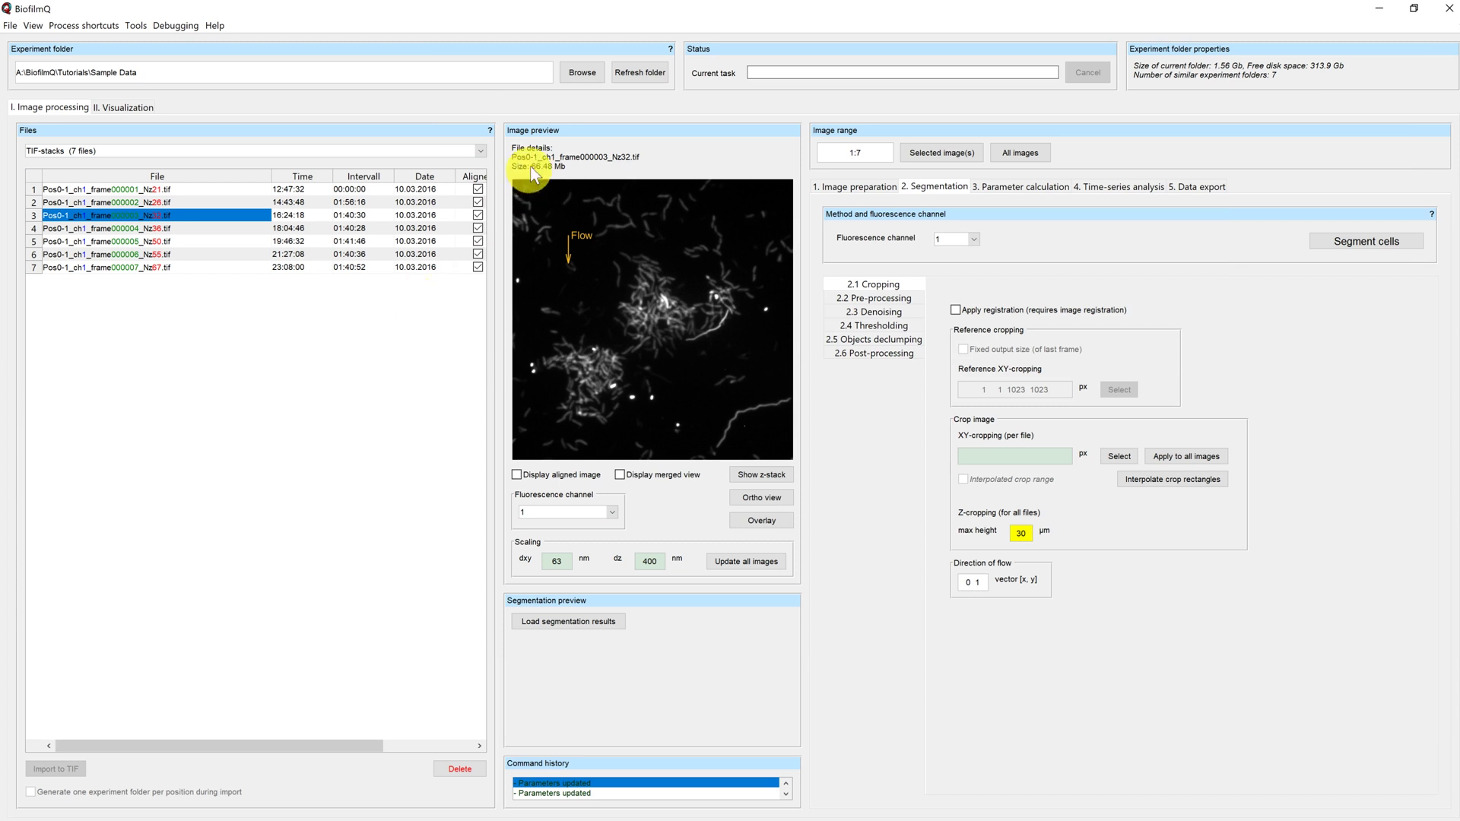
click(580, 71)
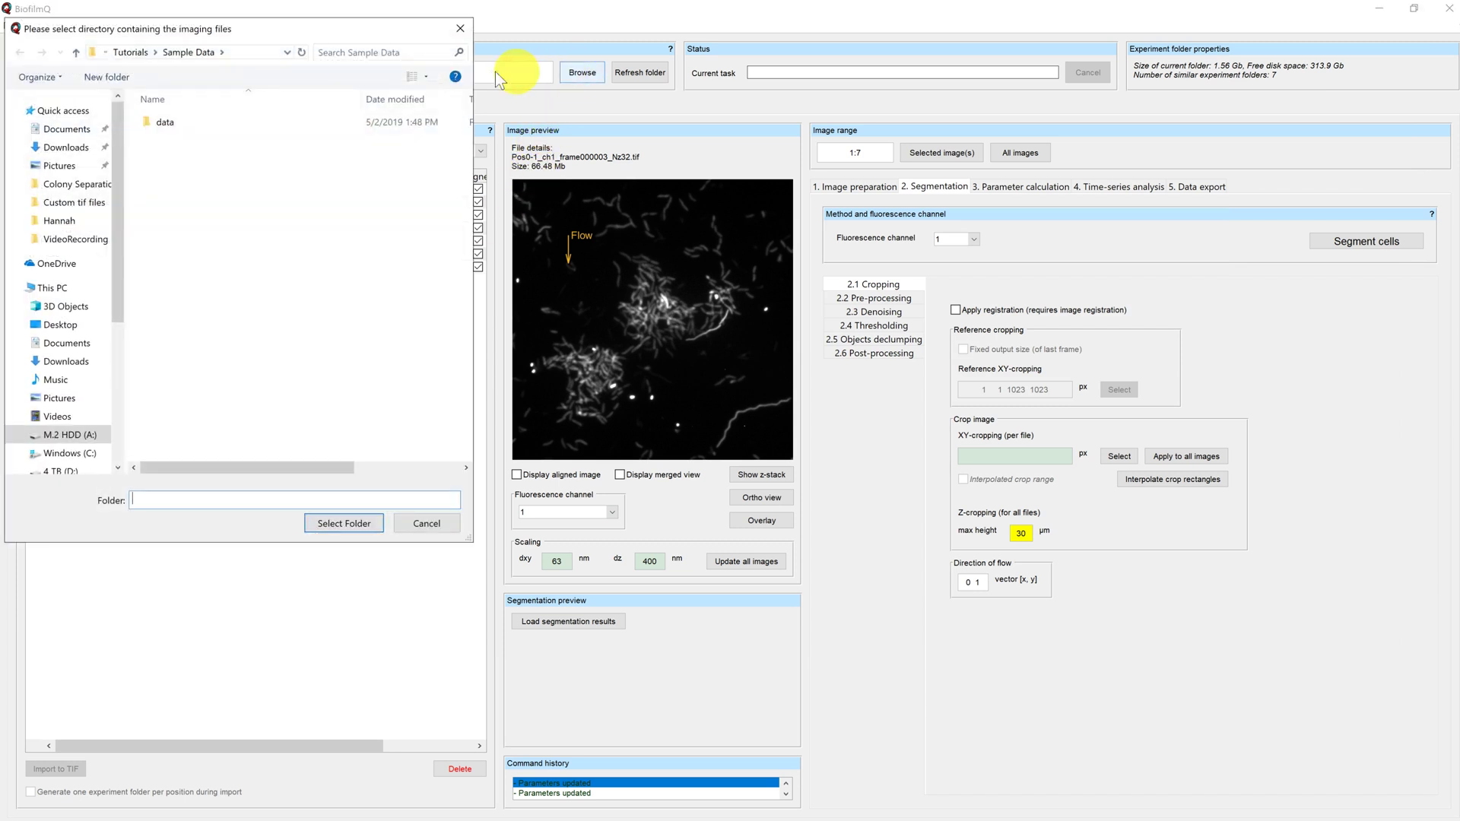
click(140, 53)
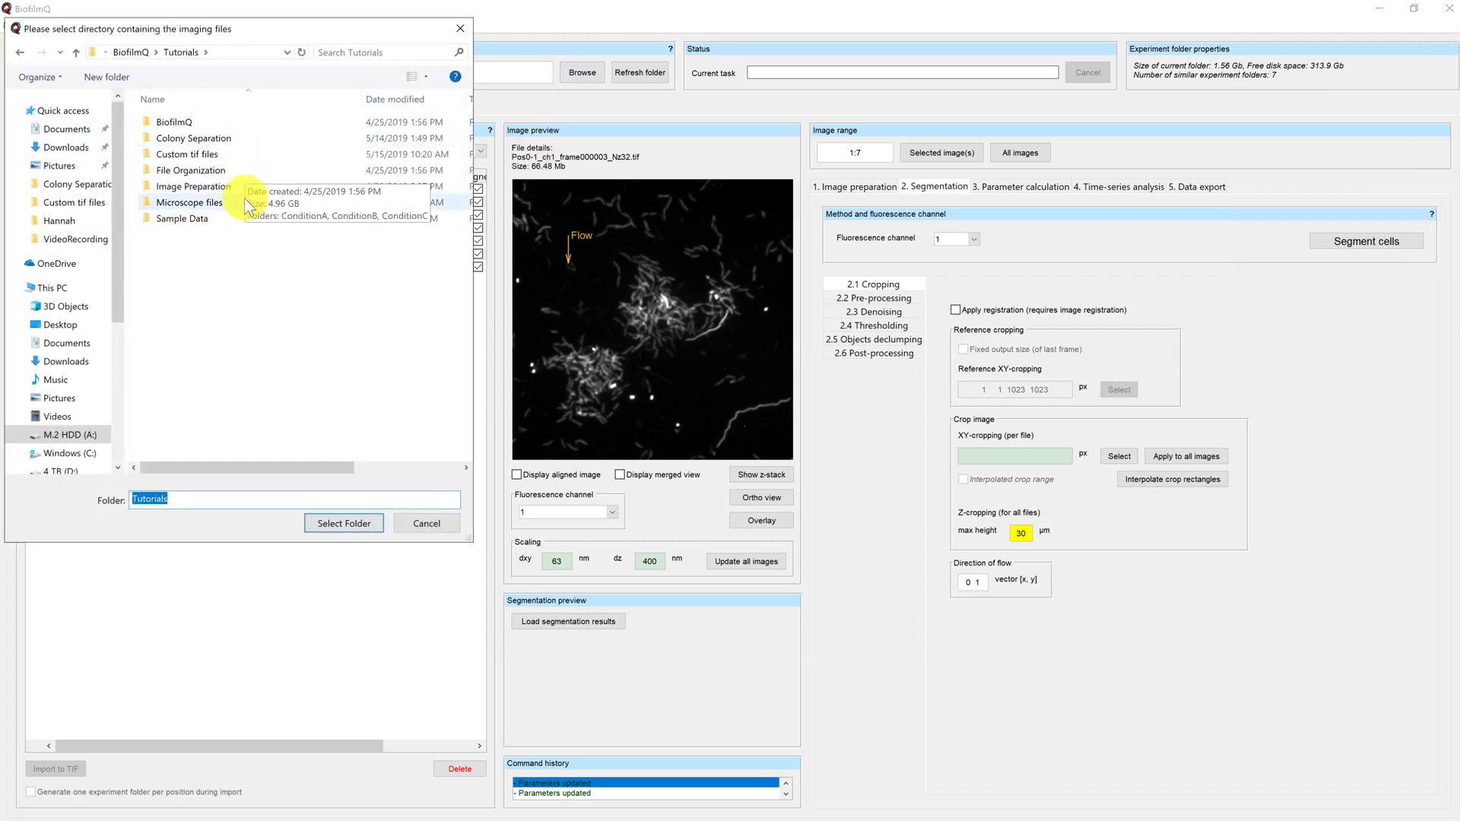
double_click(259, 150)
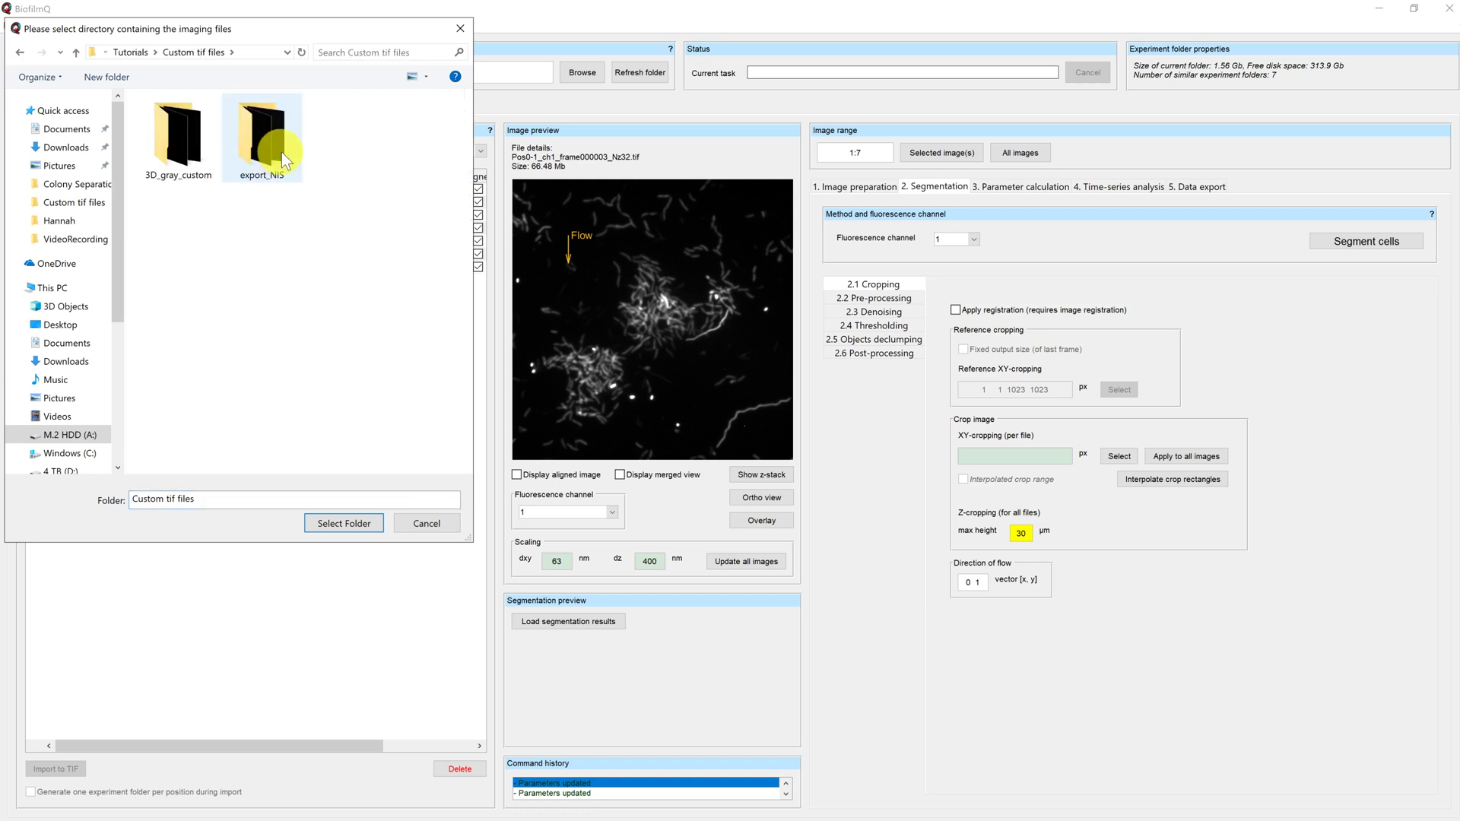
click(289, 153)
click(370, 523)
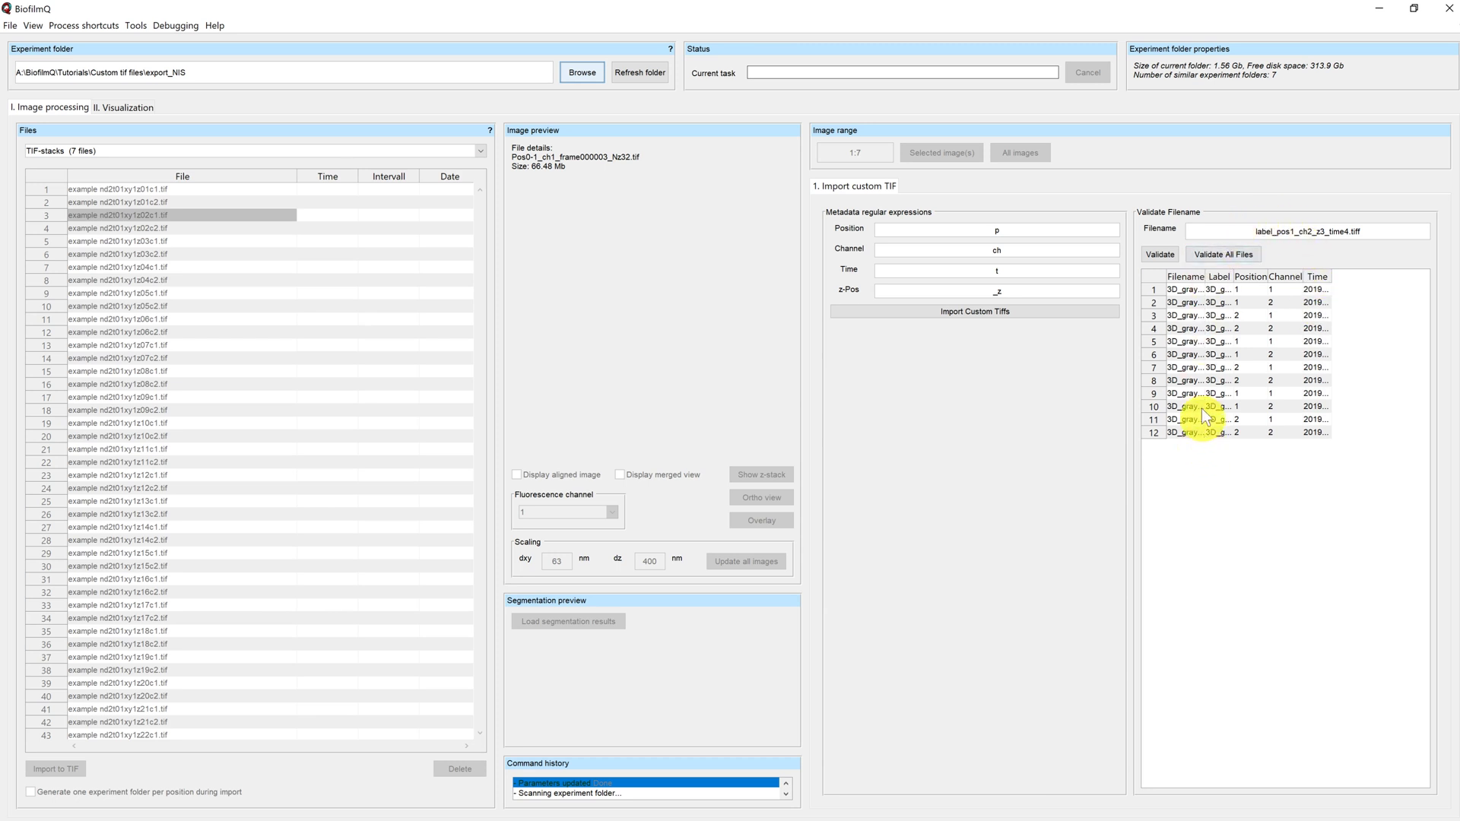
Change the Position pattern to xy, Channel to c and z-Pos to z.
click(1058, 237)
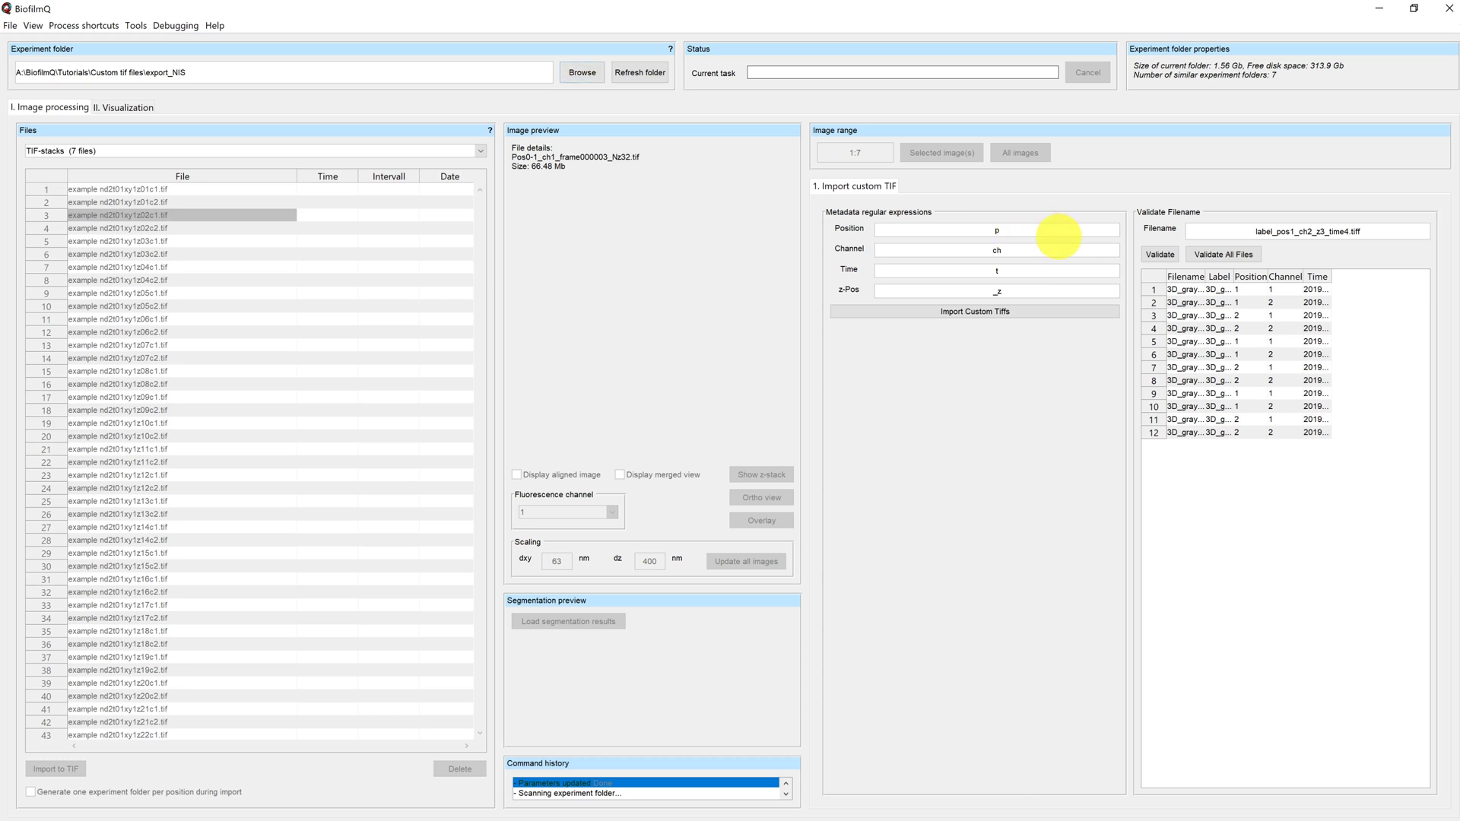
key(BackSpace)
text(xy)
click(1039, 250)
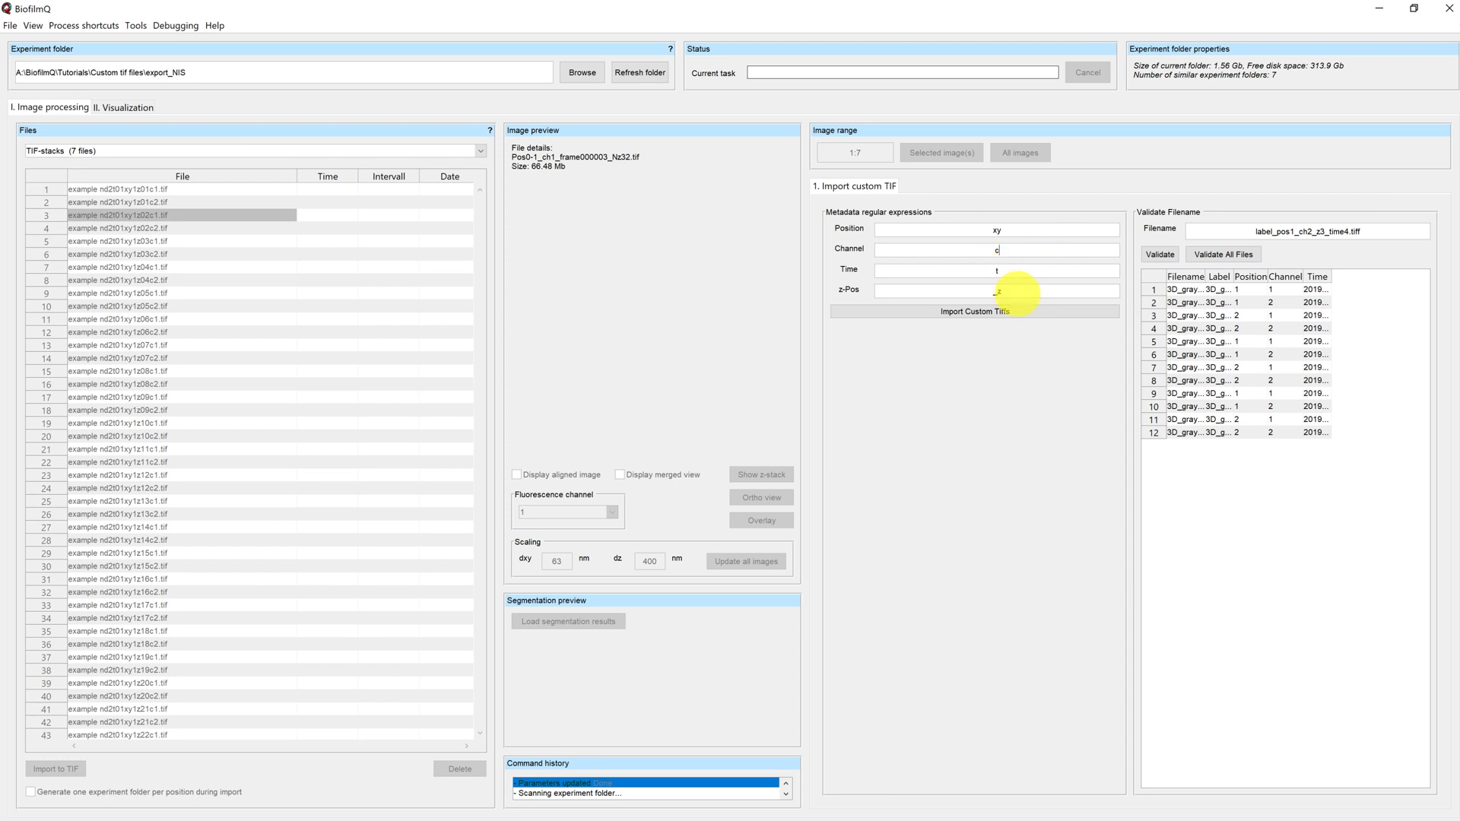
double_click(974, 293)
text(z)
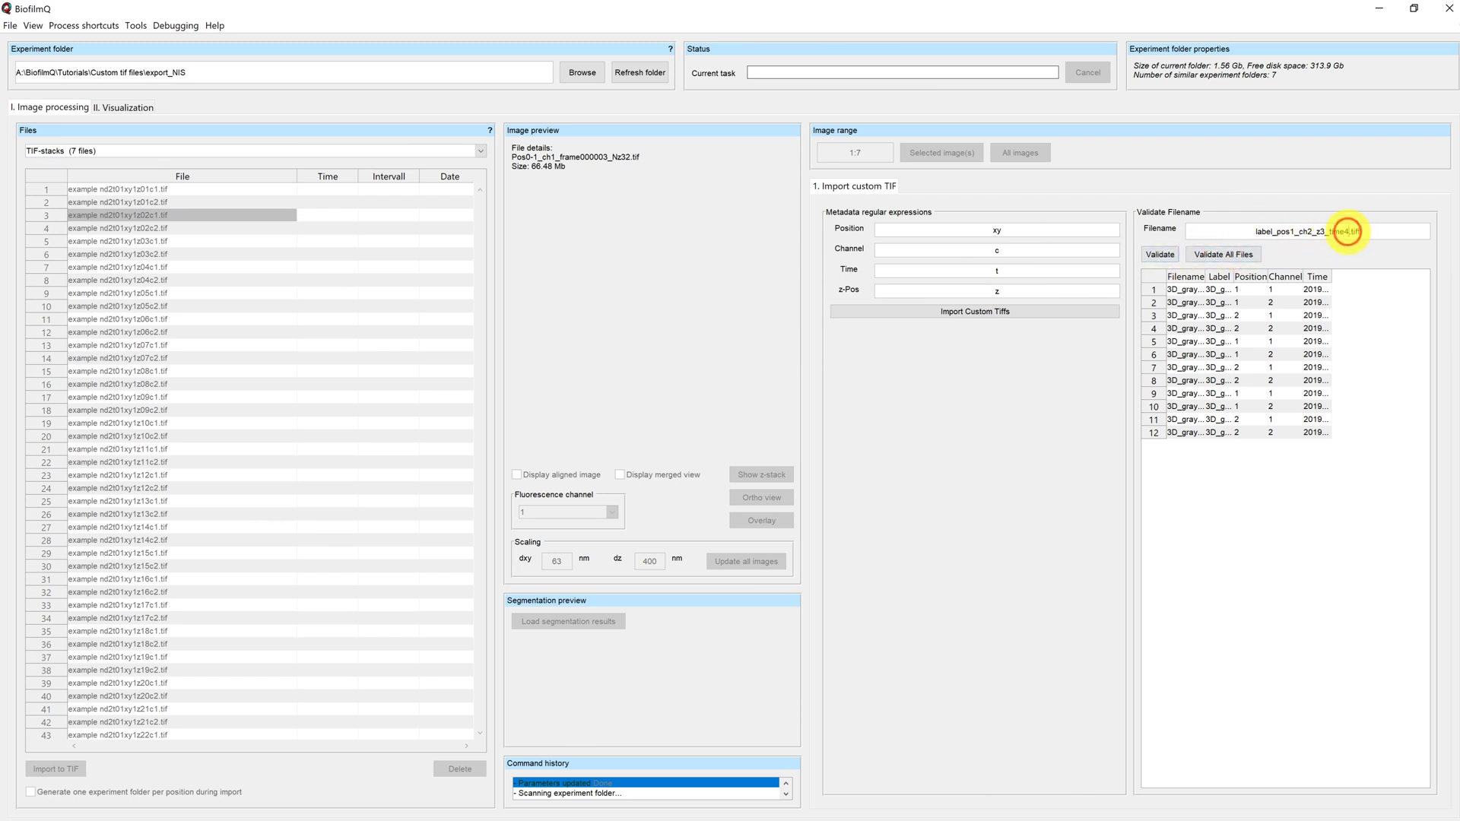
Validate the sample filename 'example nd2t01xy1z01c1' as position 1, channel 1, time 01.
drag(1348, 232, 1226, 230)
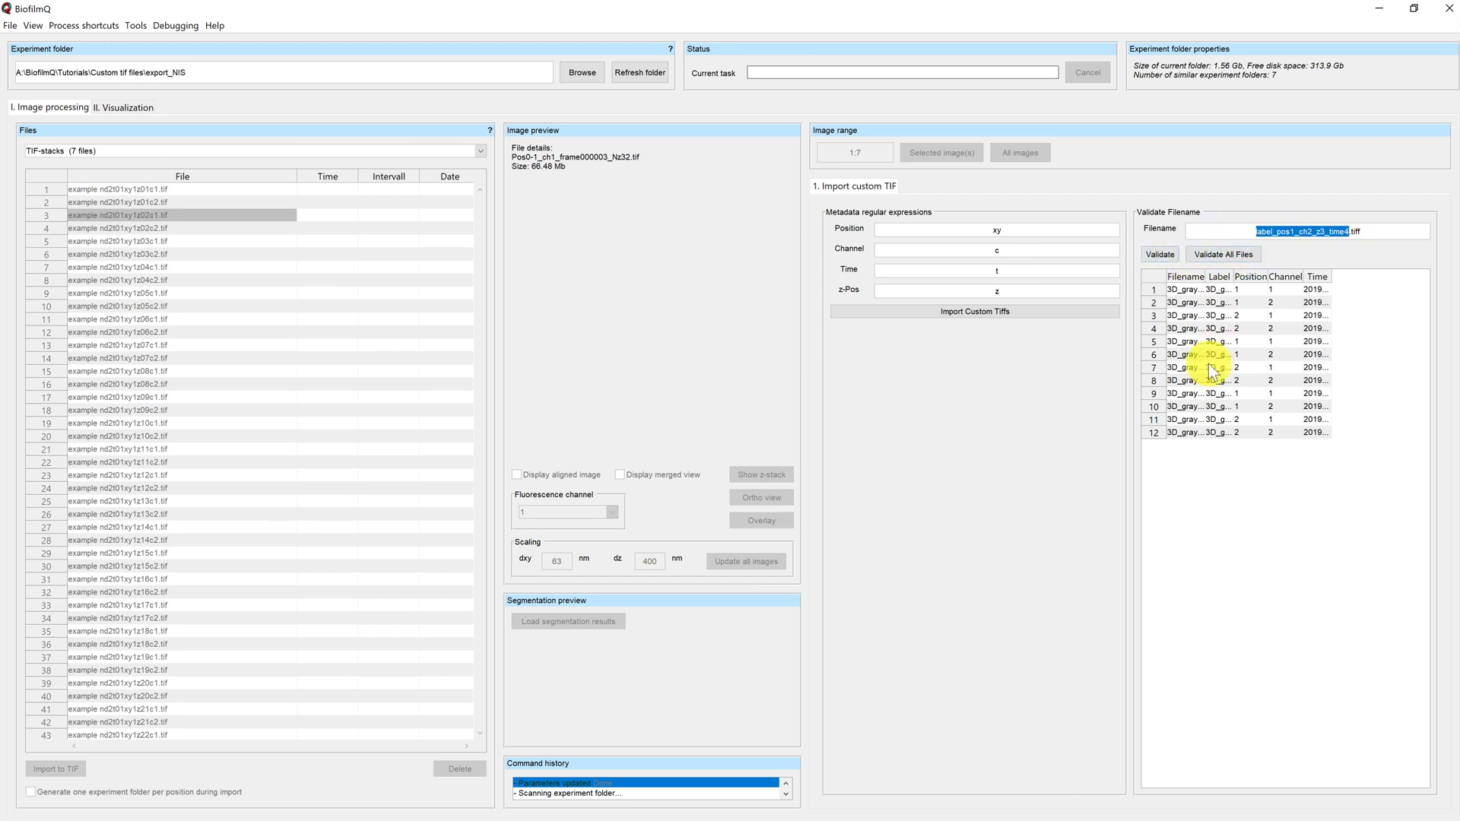
text(example nd2t01xy1z01c1)
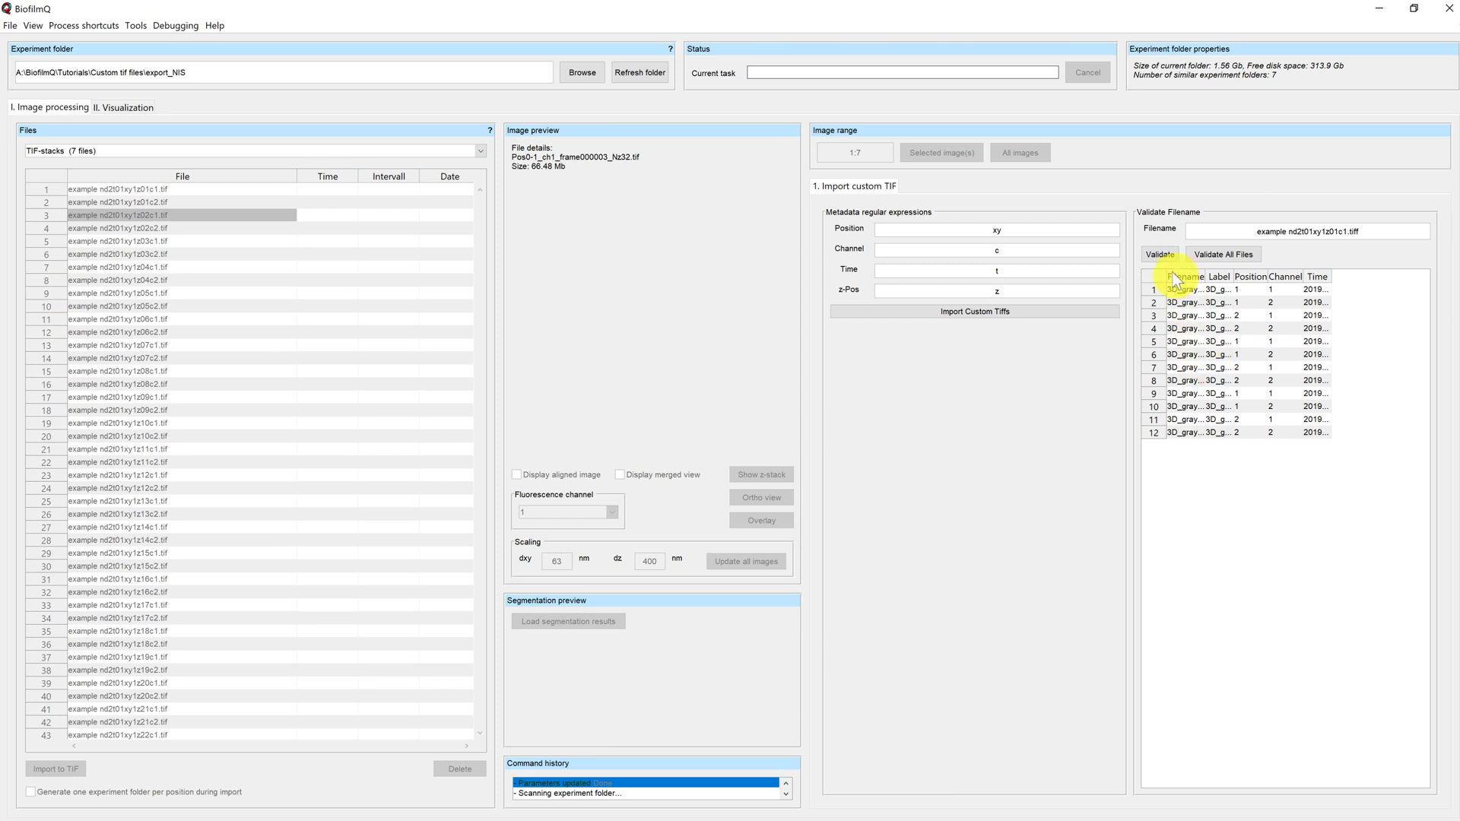
click(1165, 258)
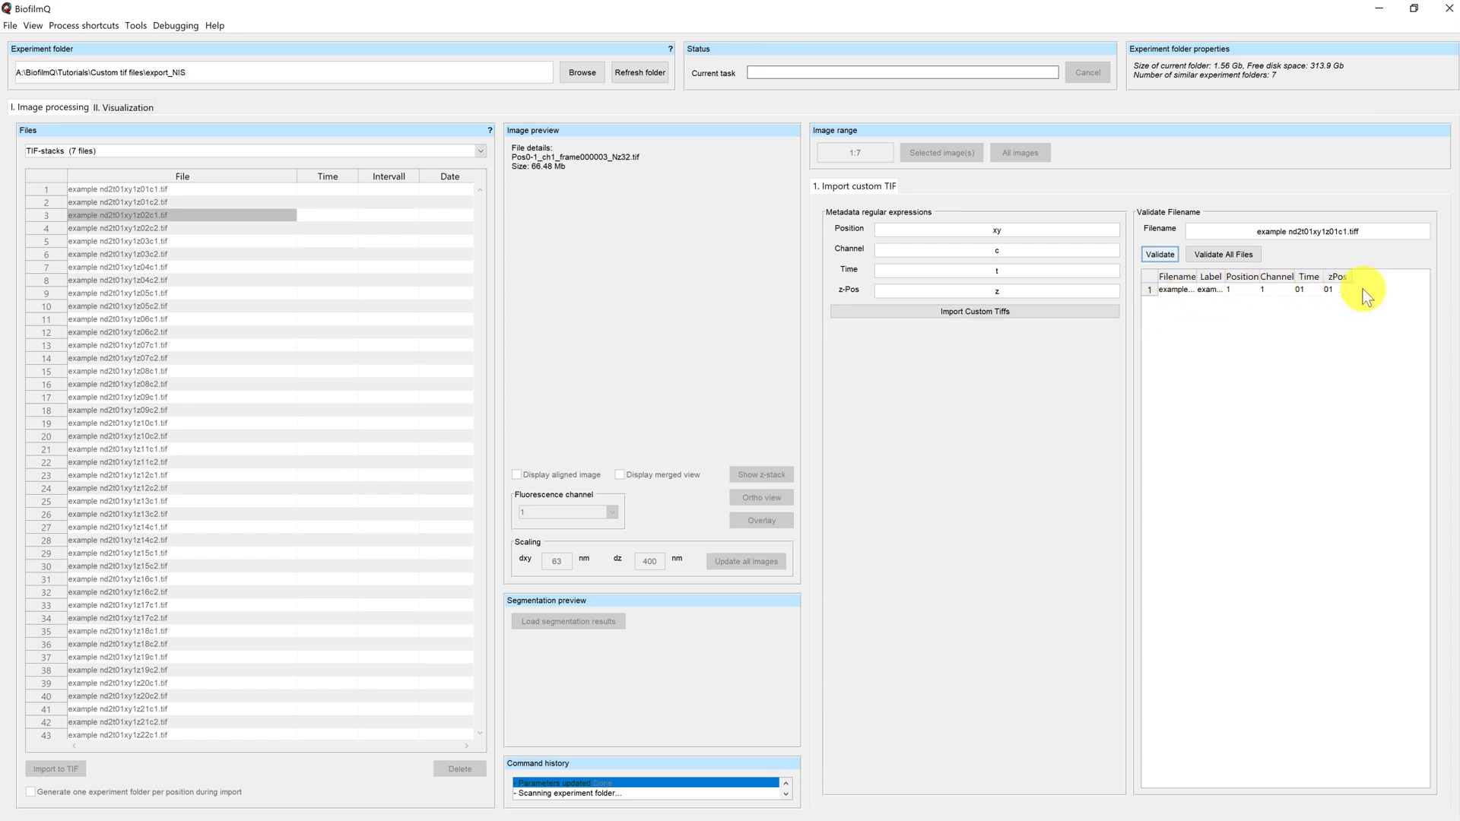
Validate the patterns on all export_NIS files, then import the custom TIFFs as stacks.
click(1235, 257)
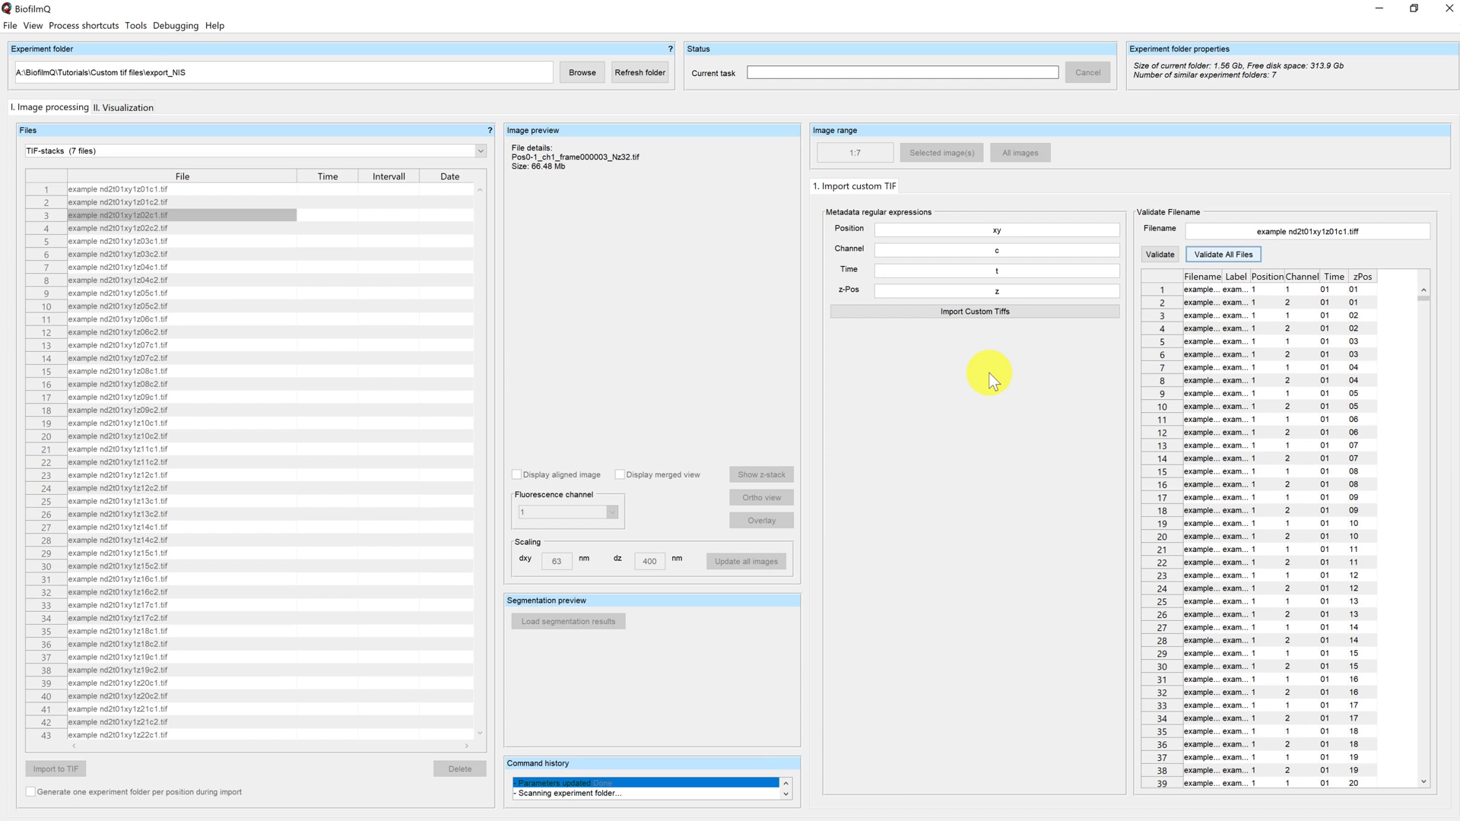
click(982, 316)
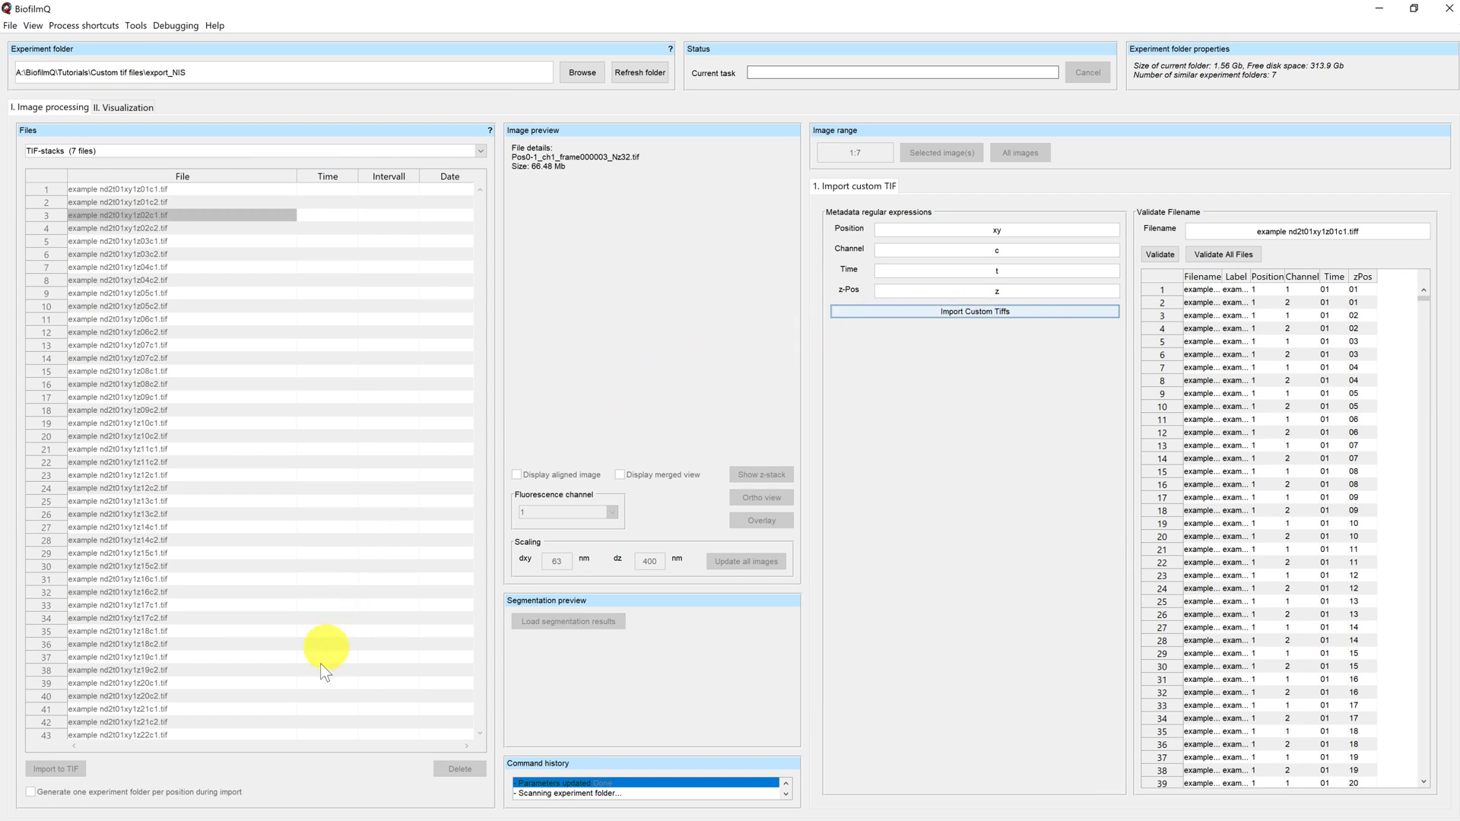
In the export_NIS Explorer window, go up to Custom tif files and open export_NIS_Pos1.
mouse_move(274, 818)
click(130, 809)
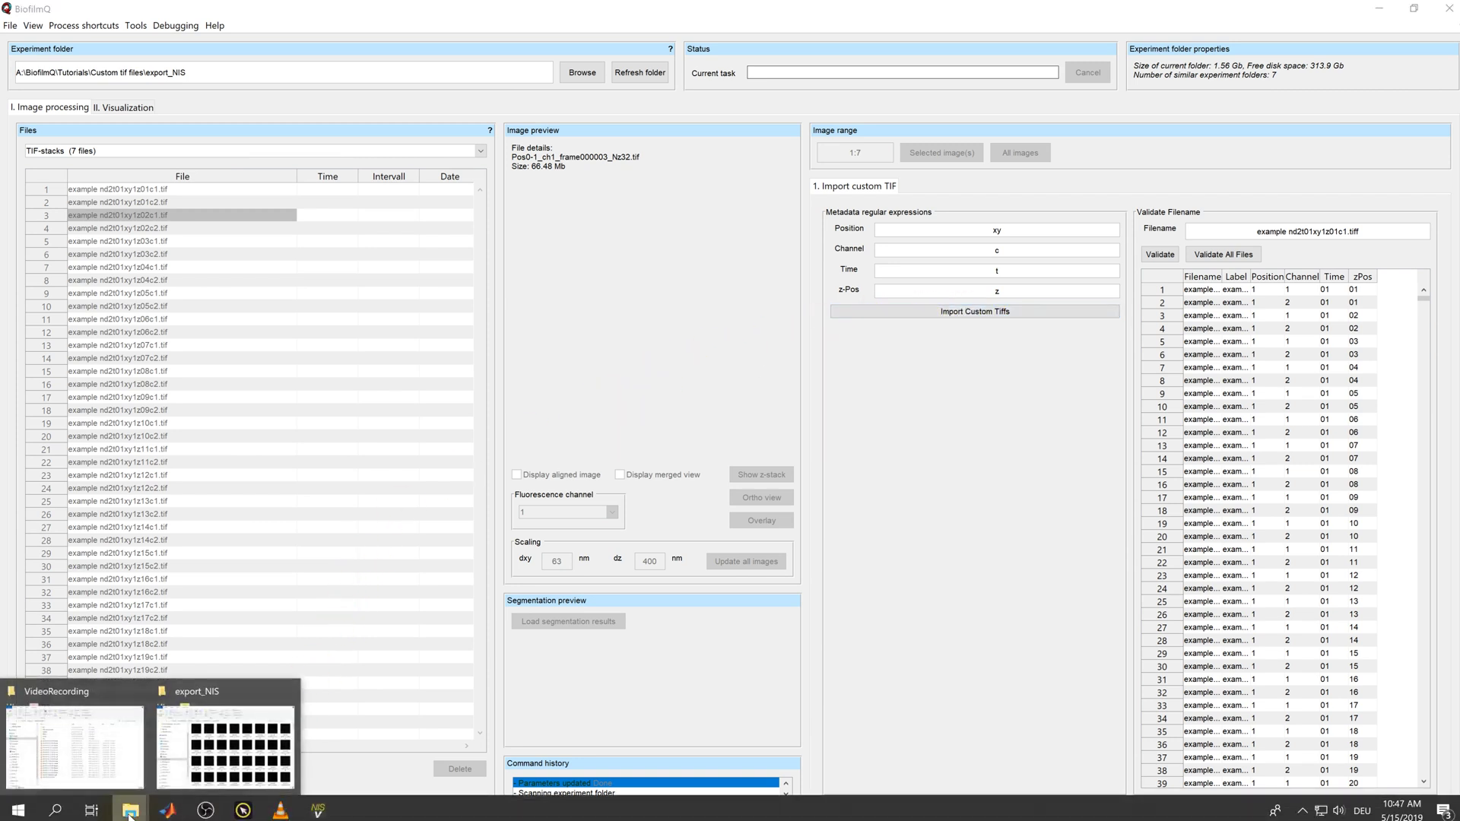
click(188, 761)
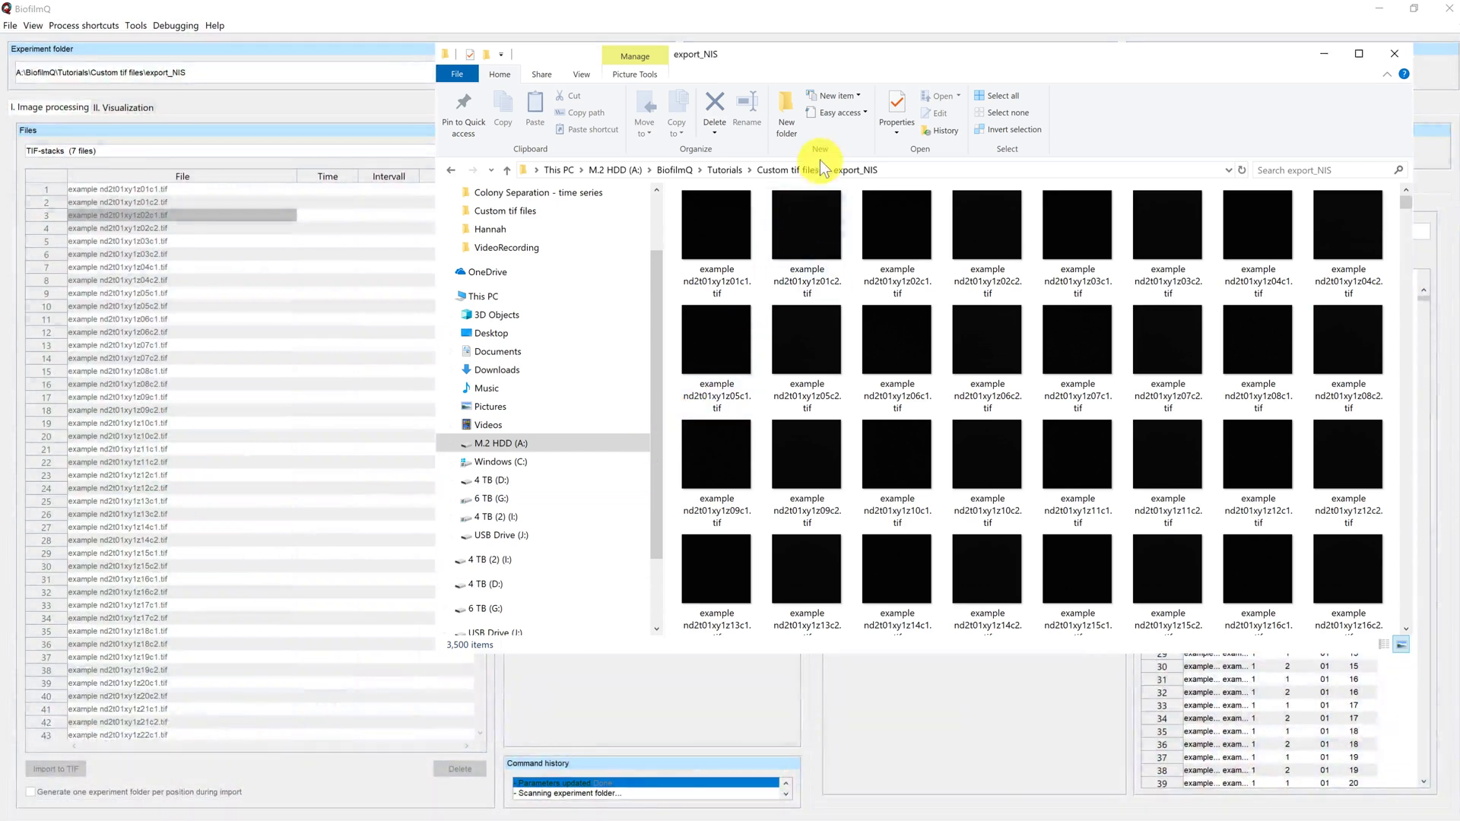
click(804, 171)
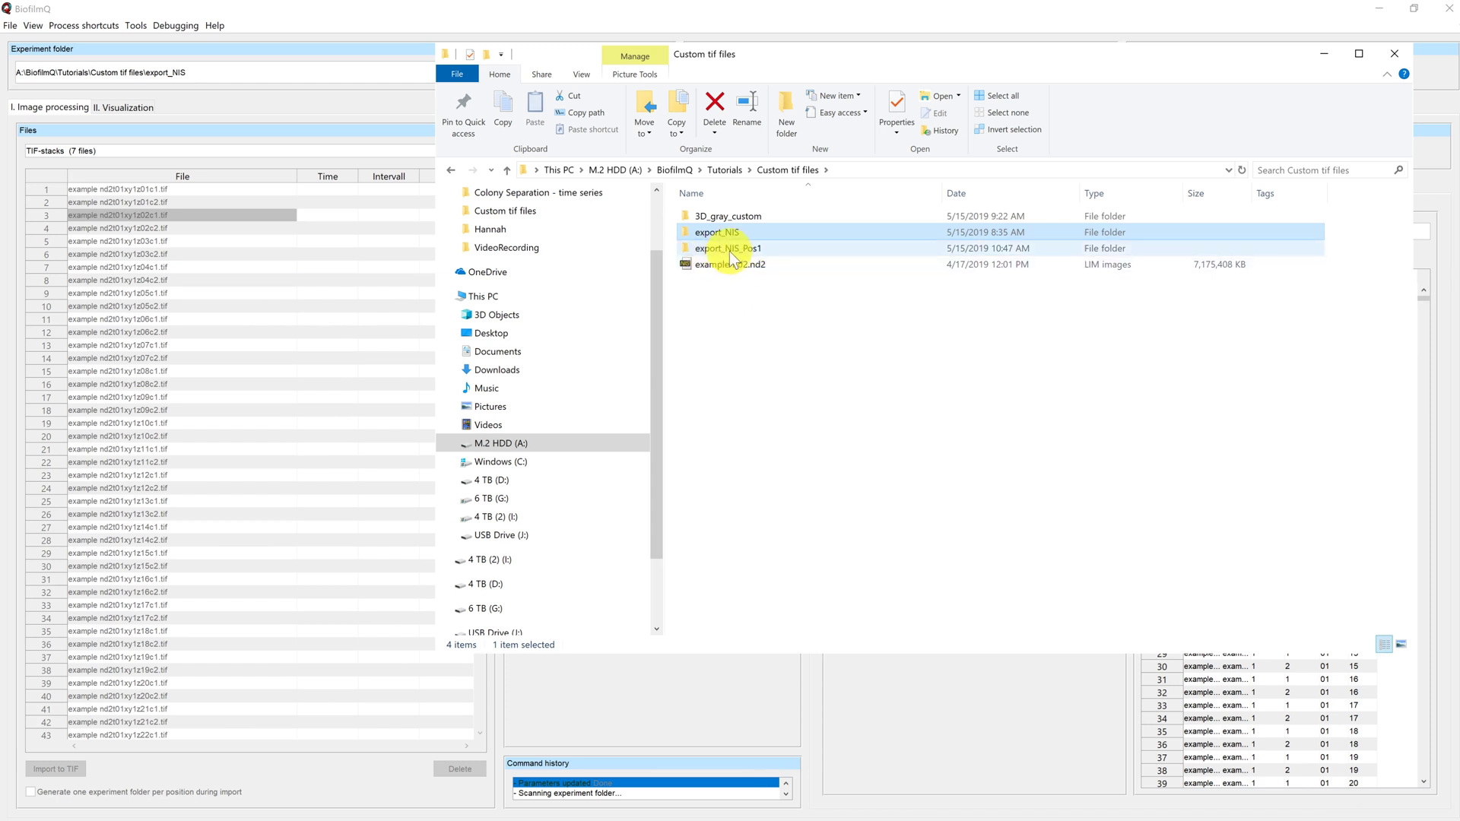
mouse_move(754, 248)
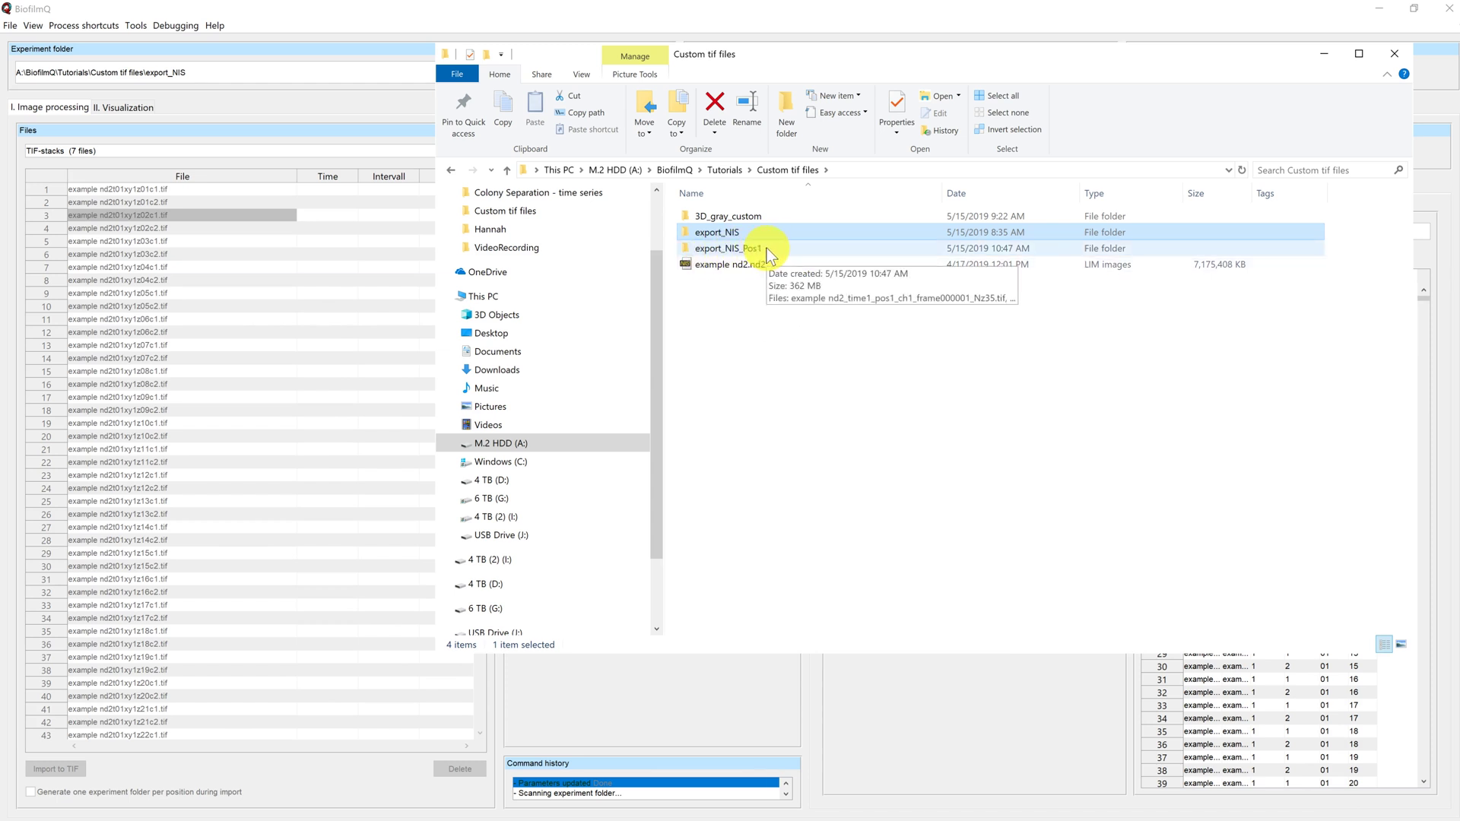
click(765, 343)
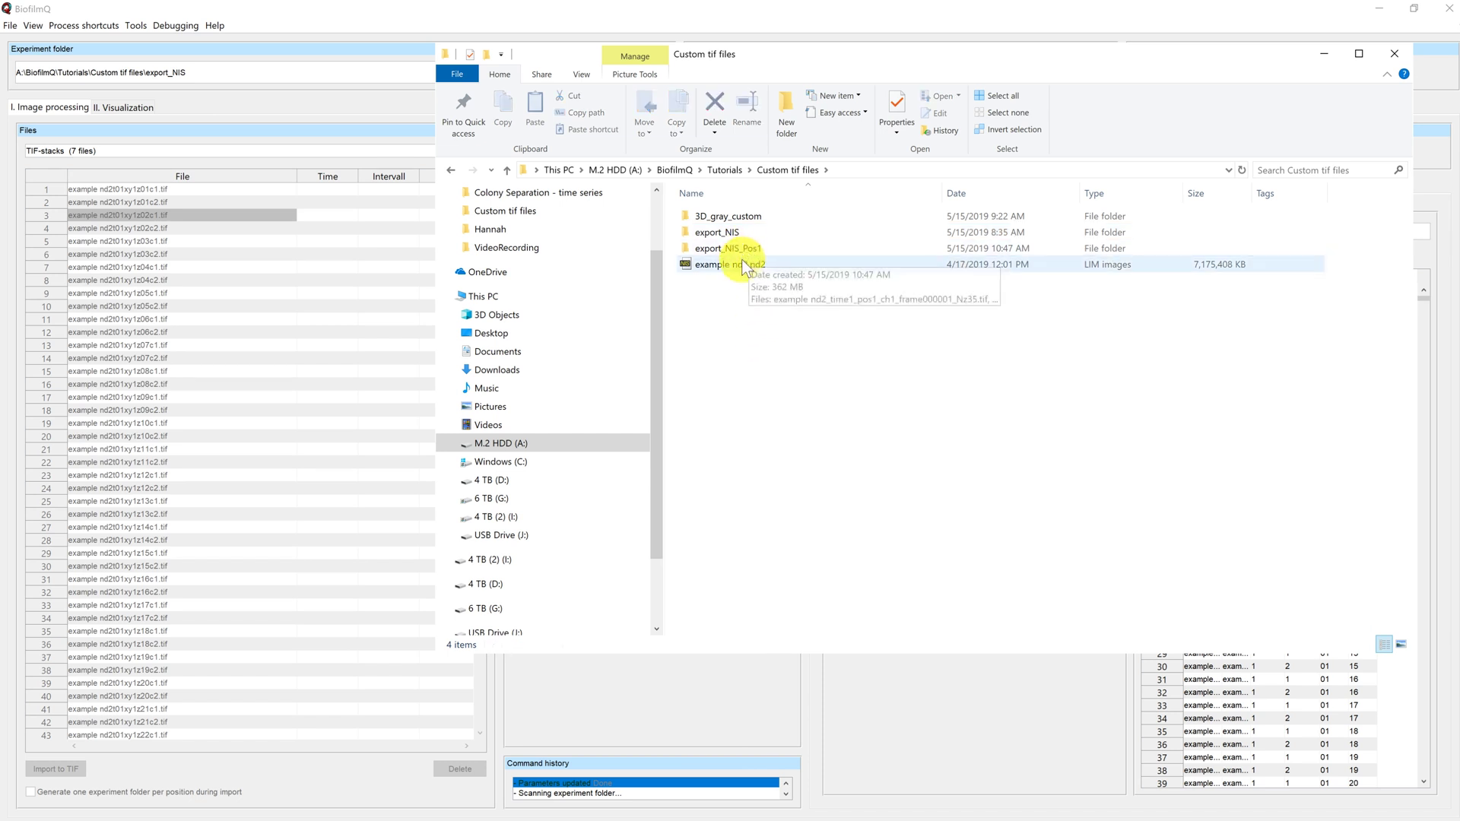
double_click(761, 251)
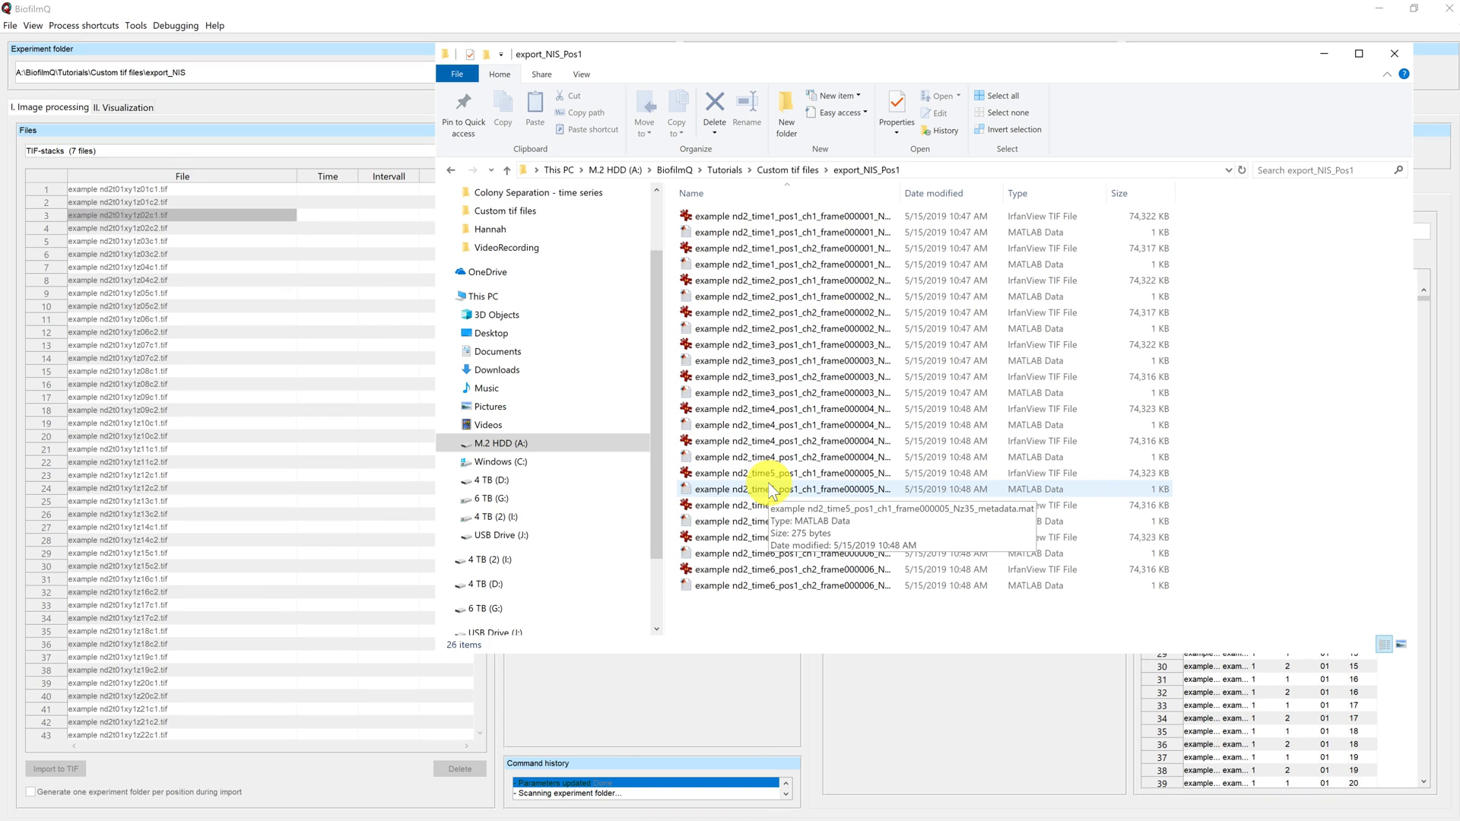
View the time2 channel-1 stack (frame000002_Nz35) in IrfanView.
double_click(768, 281)
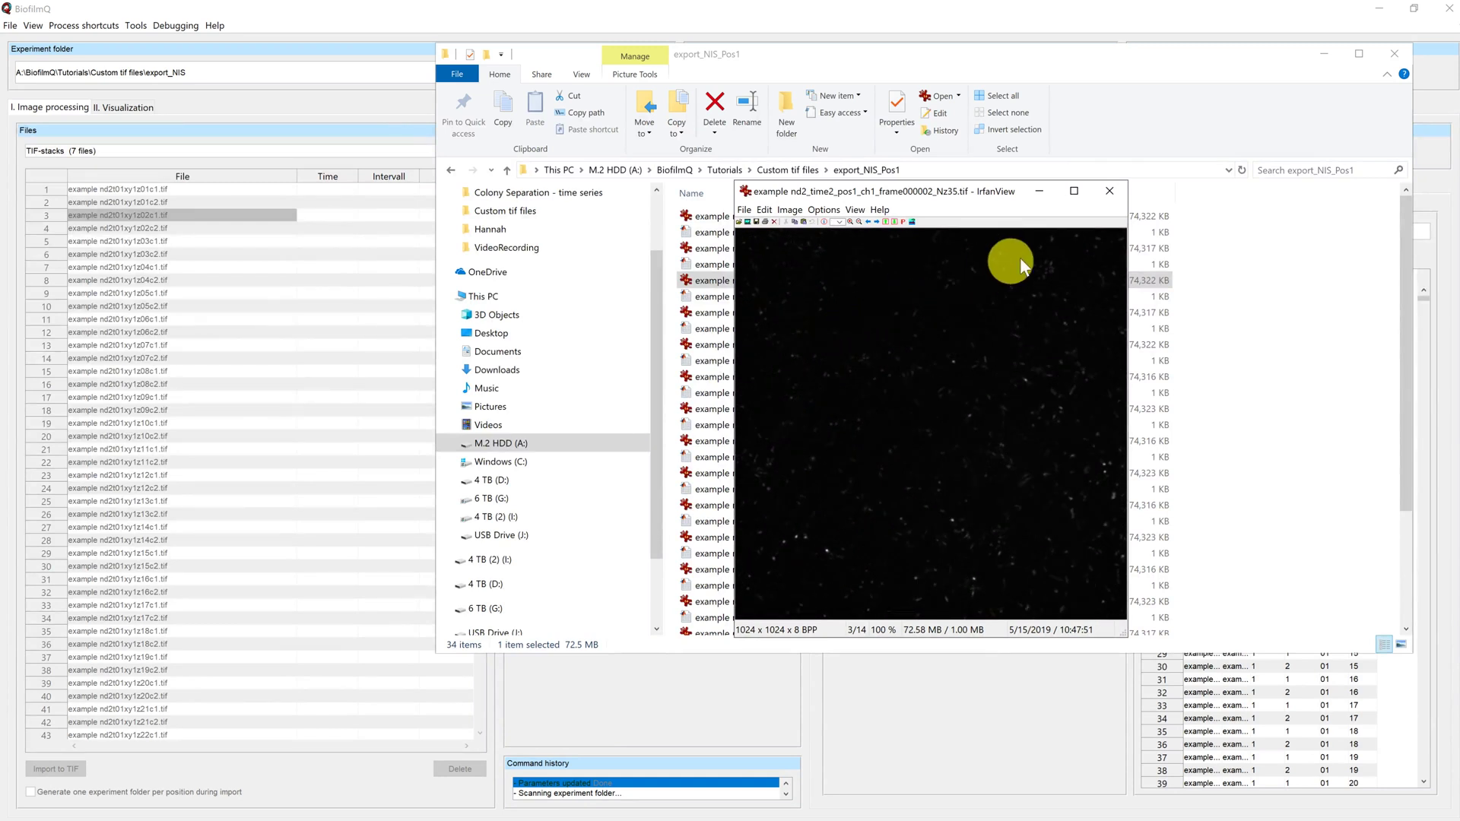
Close IrfanView, return Explorer to Custom tif files, and bring BiofilmQ forward.
click(1110, 191)
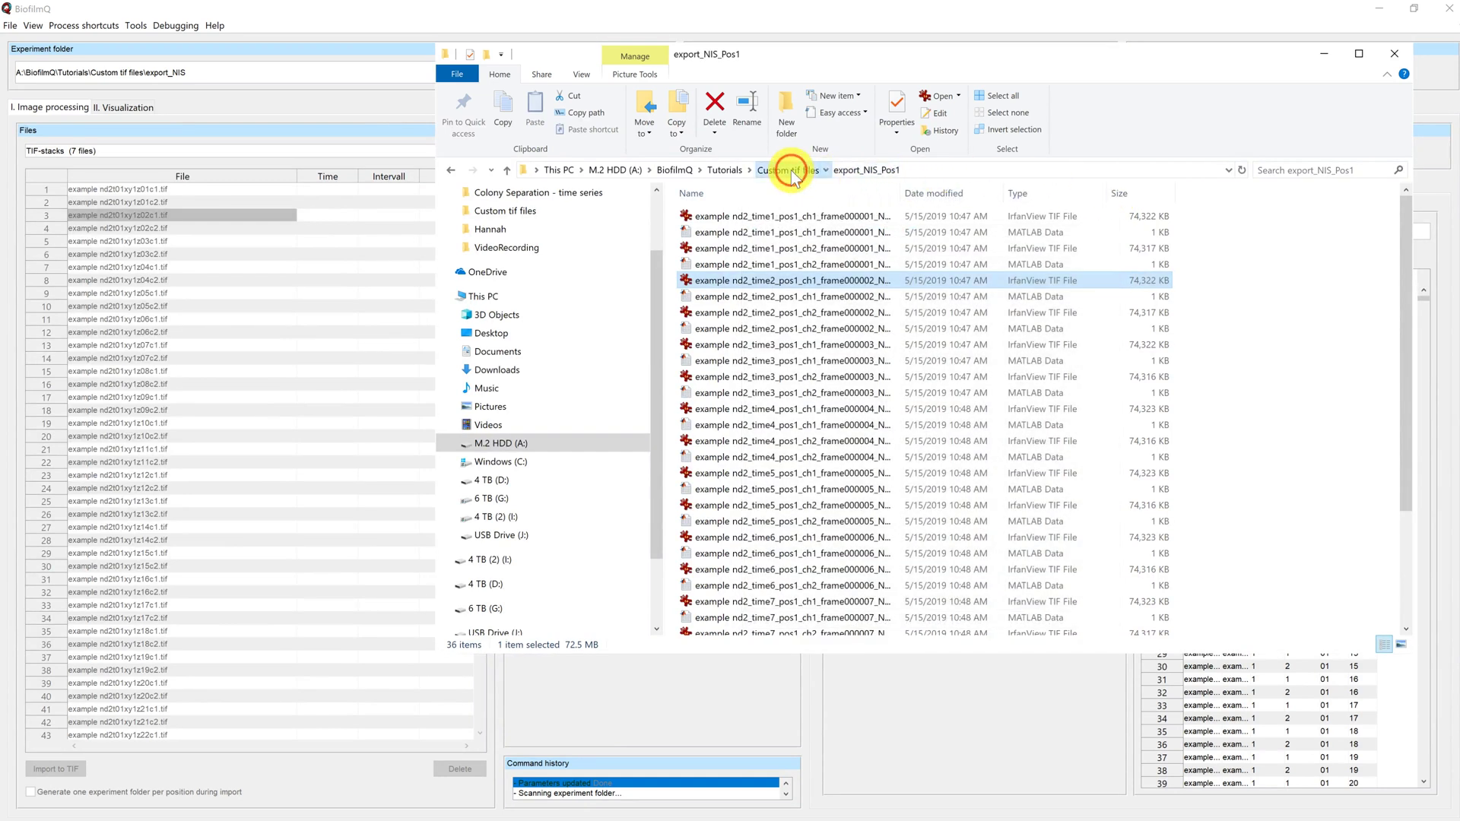
click(787, 170)
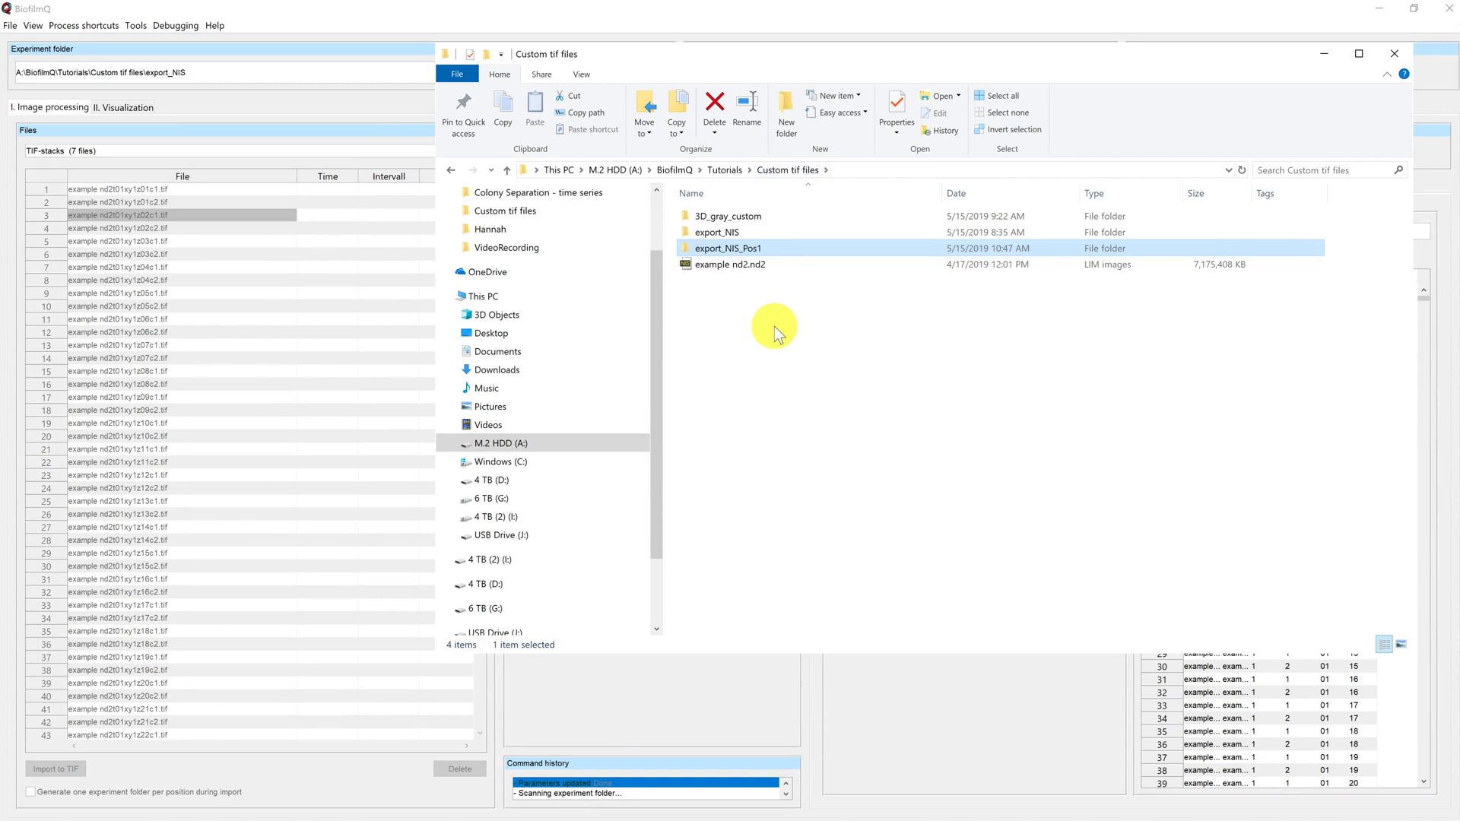
click(380, 18)
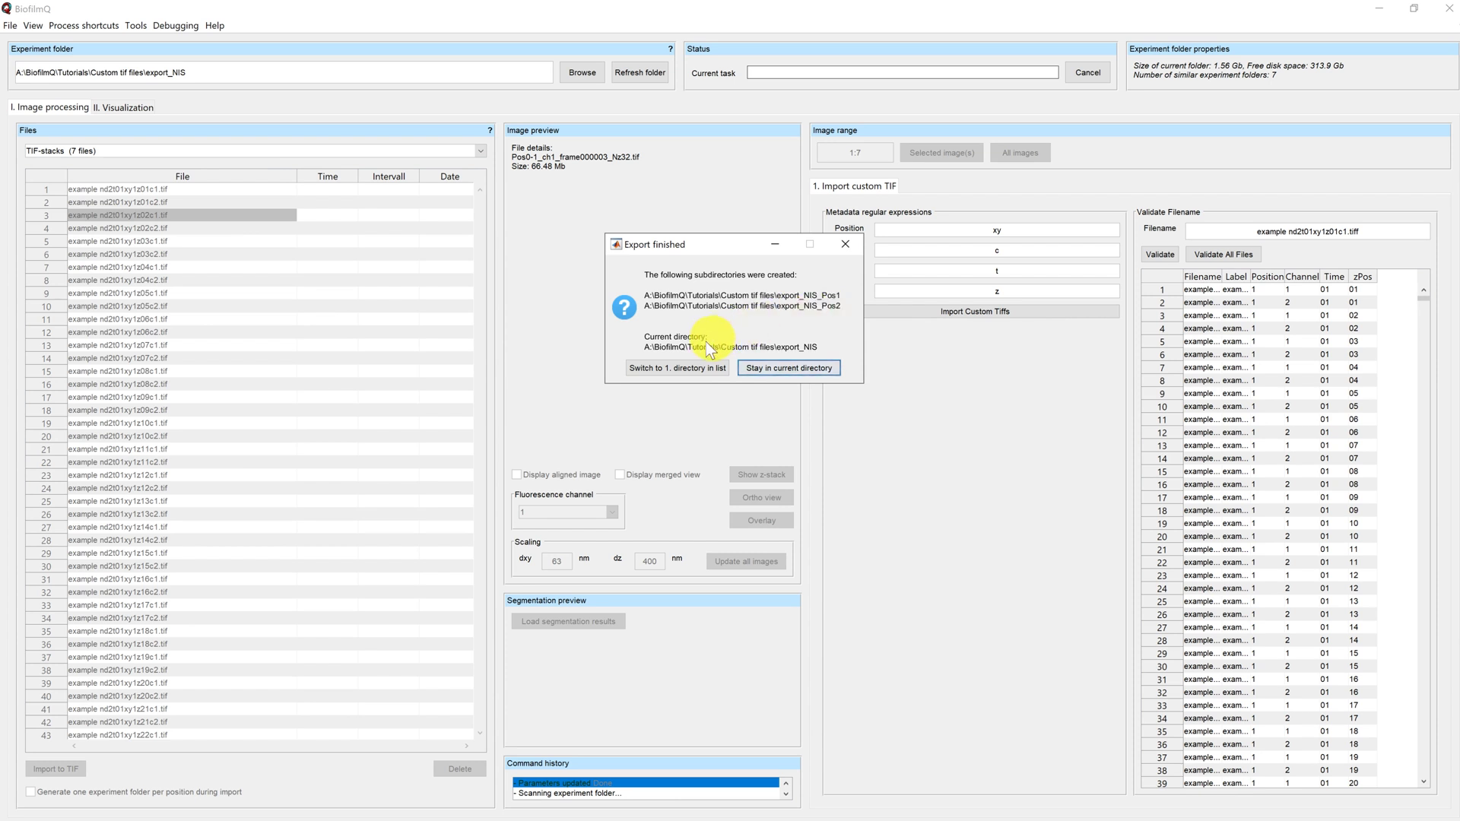
From the Export finished dialog, switch to the first new directory, export_NIS_Pos1.
click(677, 366)
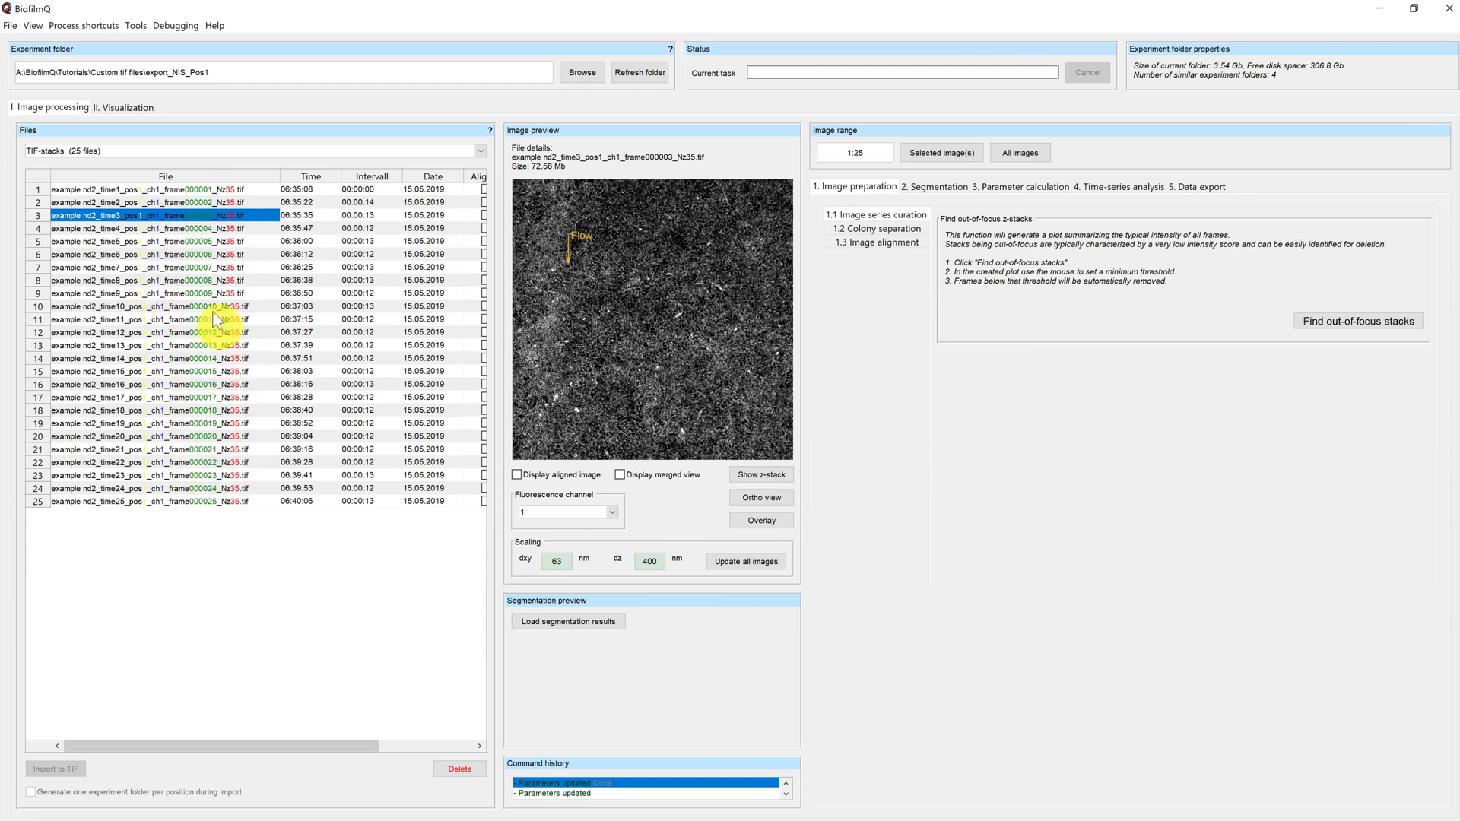
Preview later channel-1 stacks, including time18 and time22.
click(173, 359)
click(180, 410)
click(185, 464)
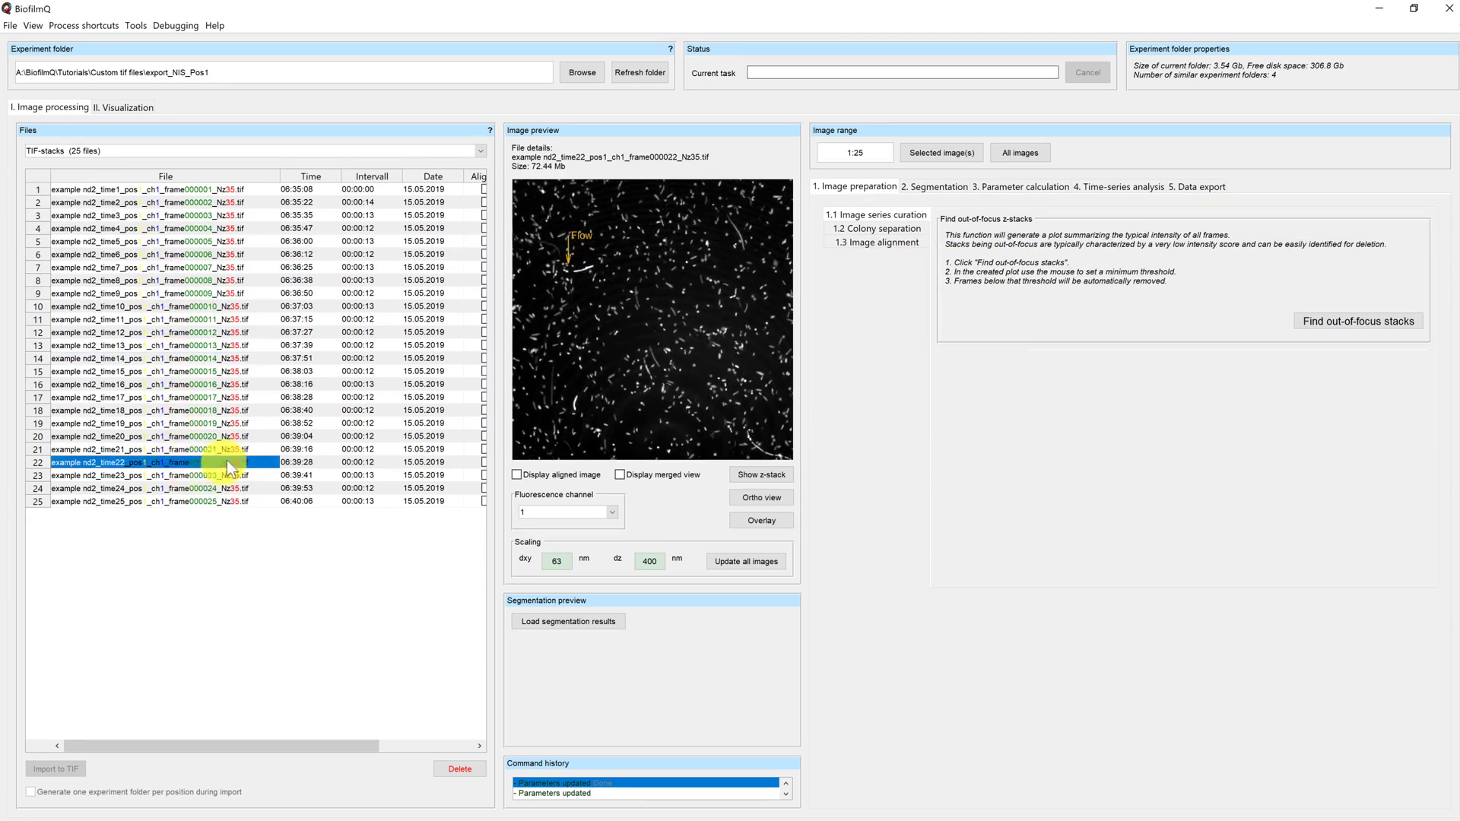
Switch the fluorescence channel to 2 and preview the time18 and time22 stacks.
click(608, 512)
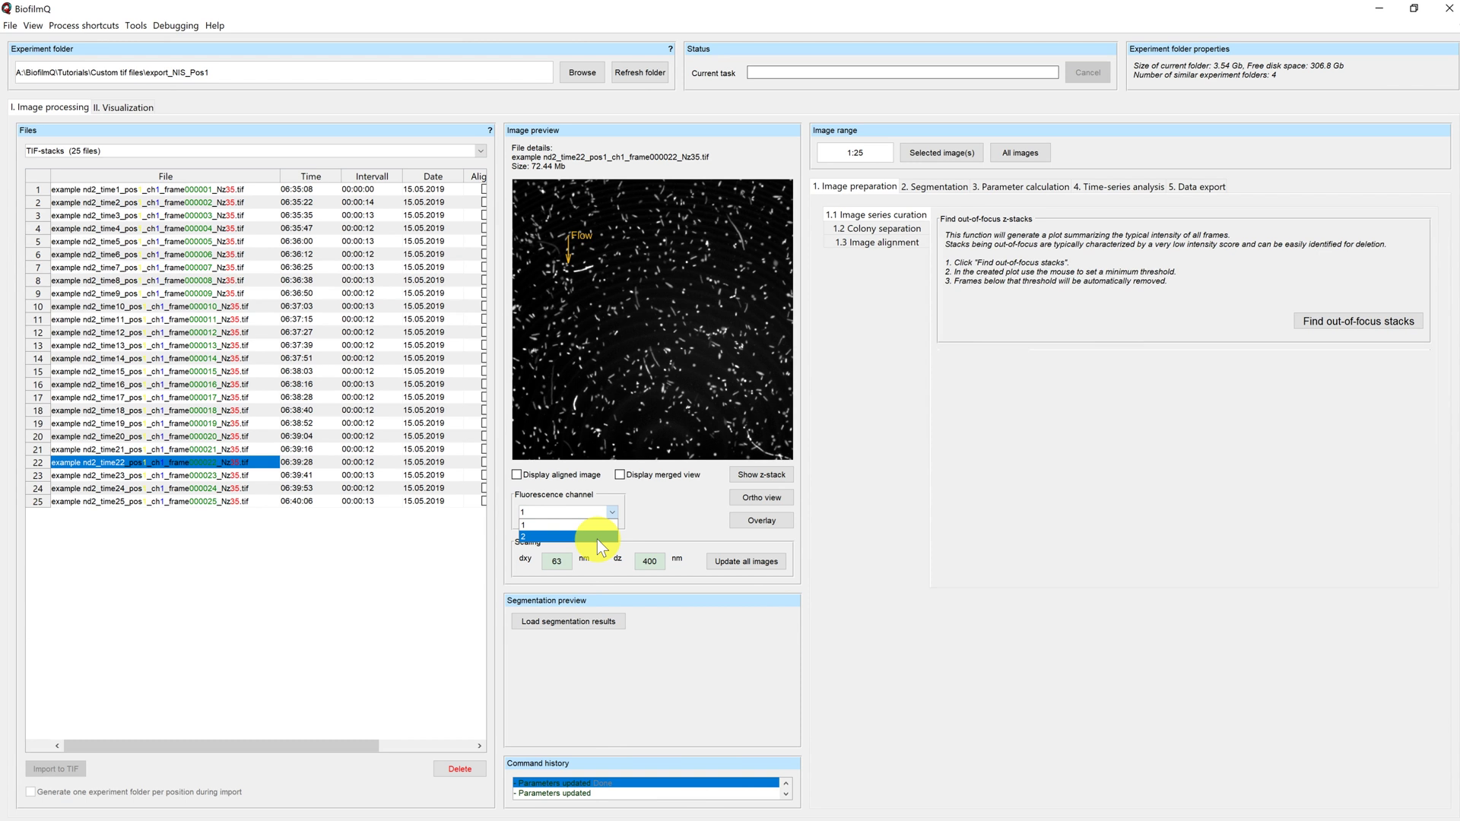
click(596, 539)
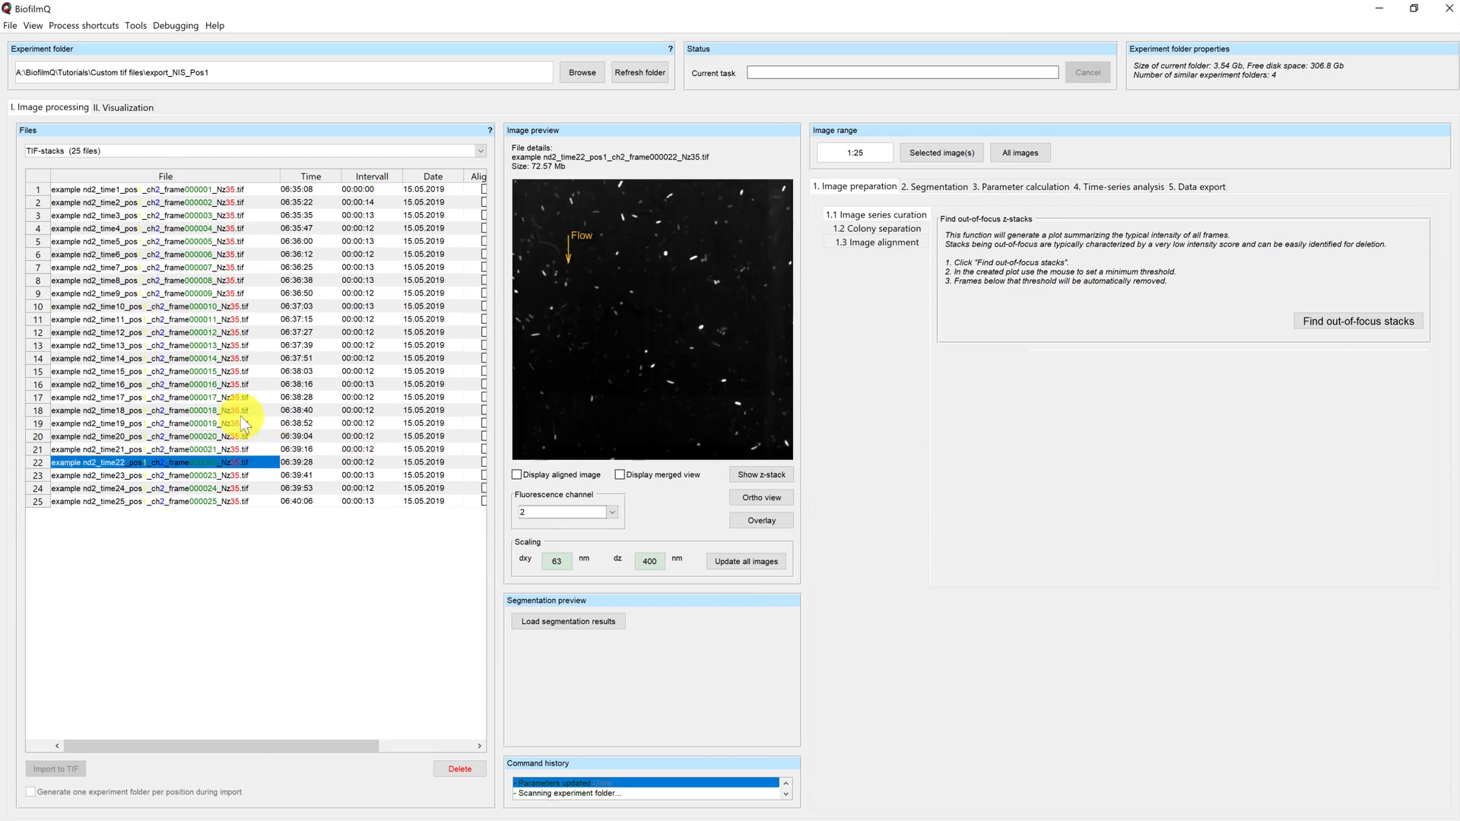
click(228, 410)
click(234, 462)
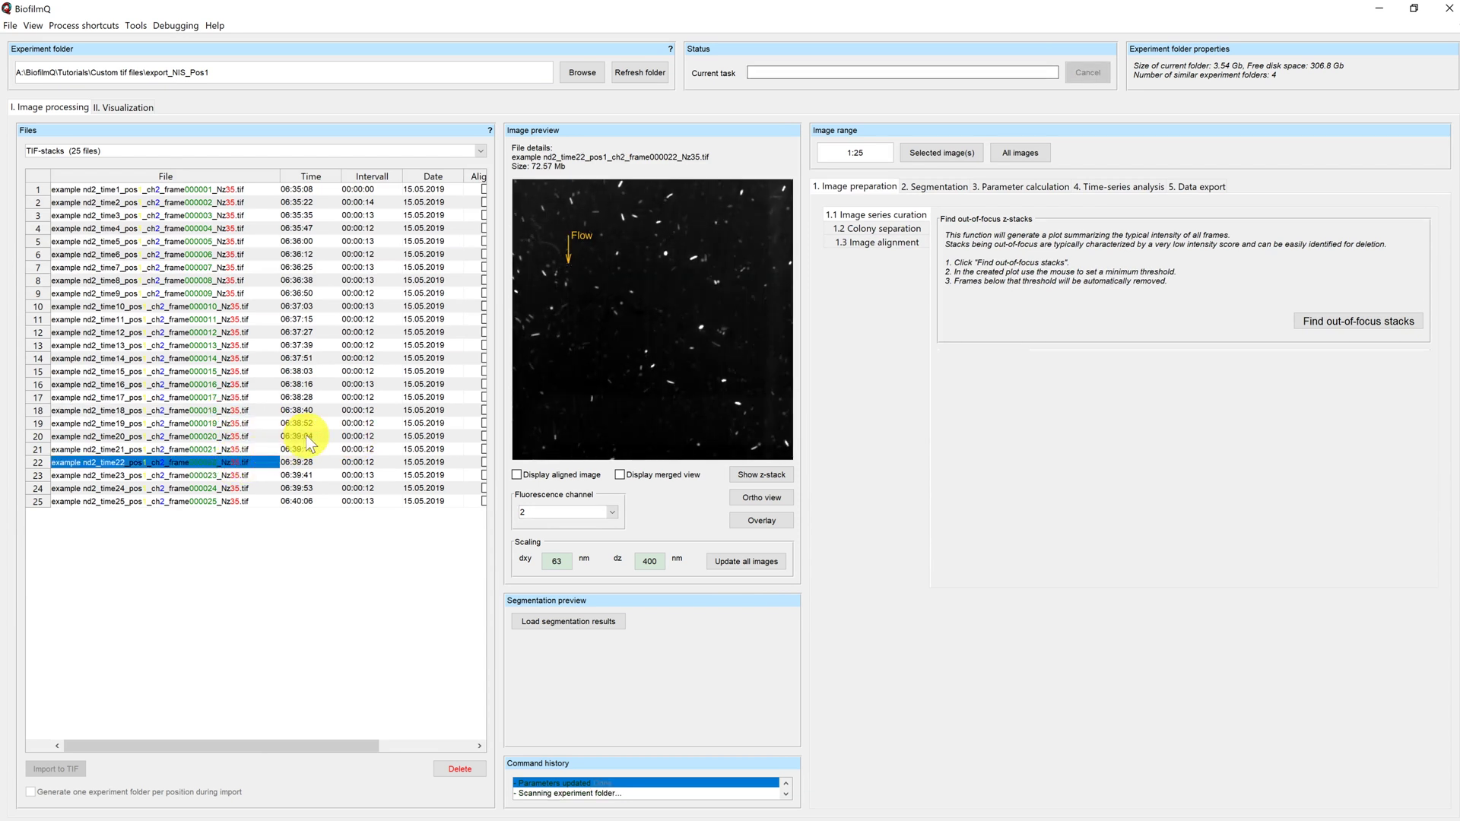
Switch BiofilmQ's experiment folder to Custom tif files/export_NIS_Pos2, listing its 25 TIF stacks.
click(581, 74)
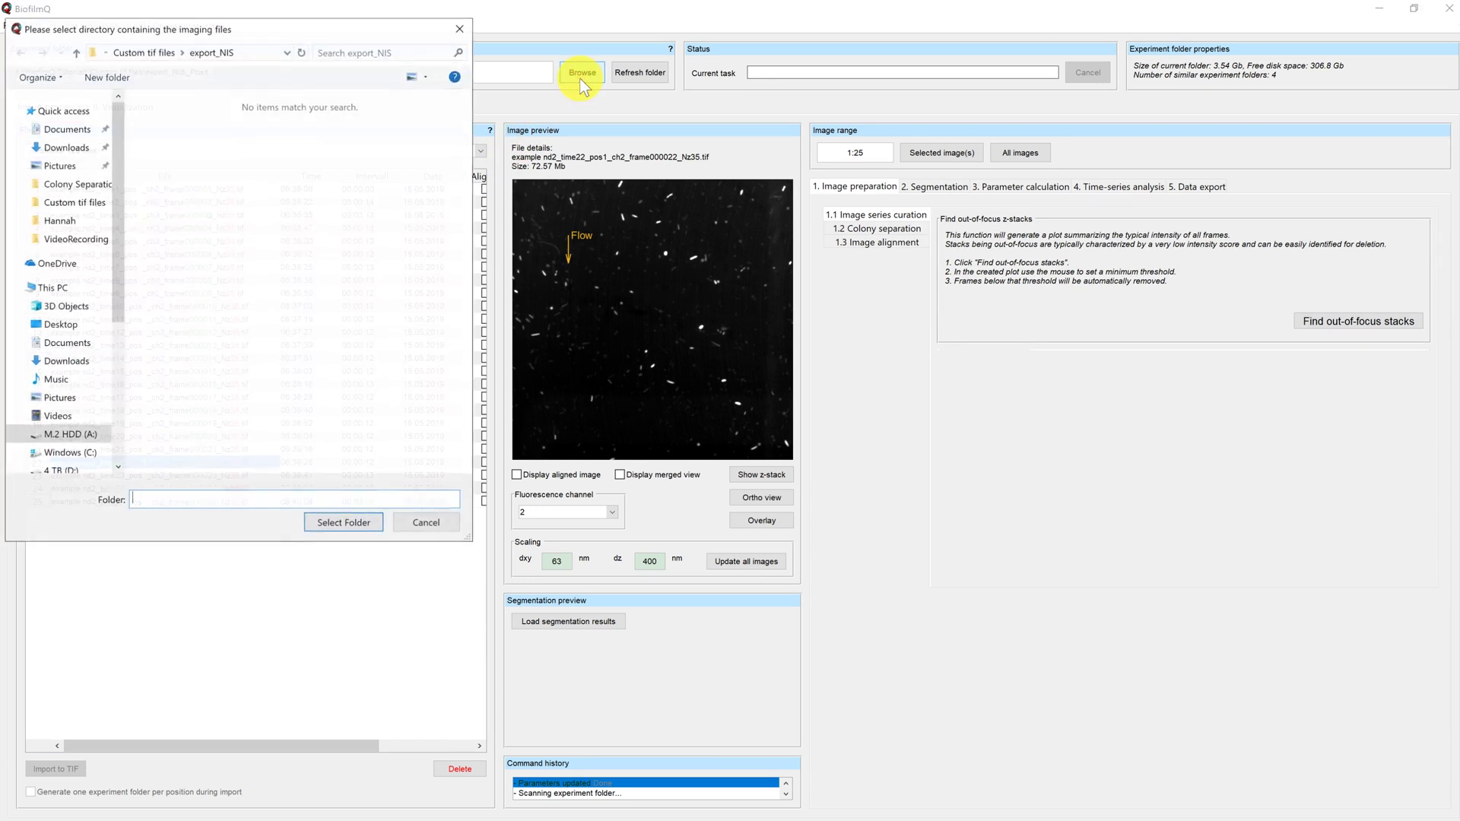
click(164, 53)
click(414, 147)
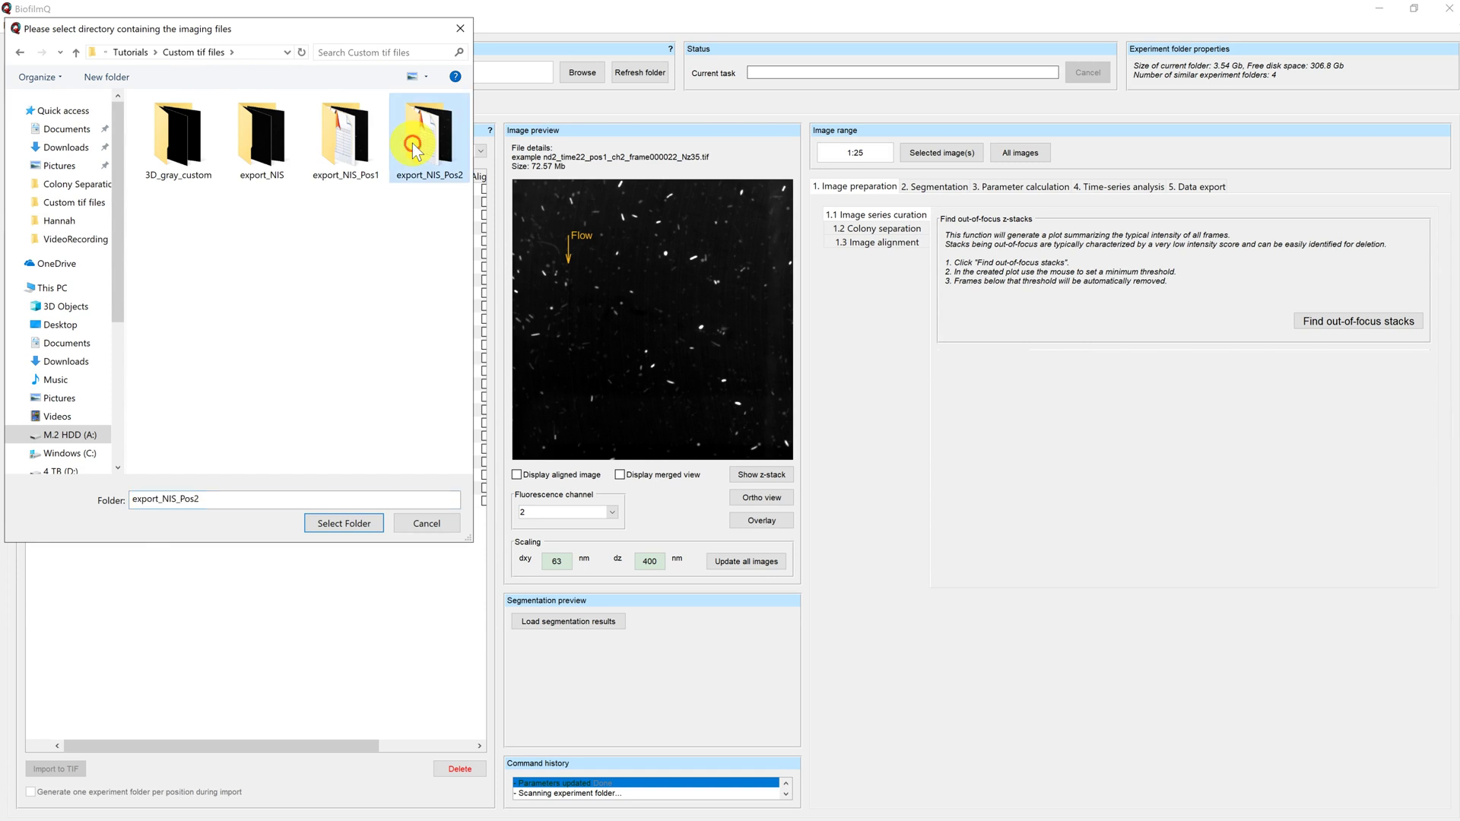
click(344, 523)
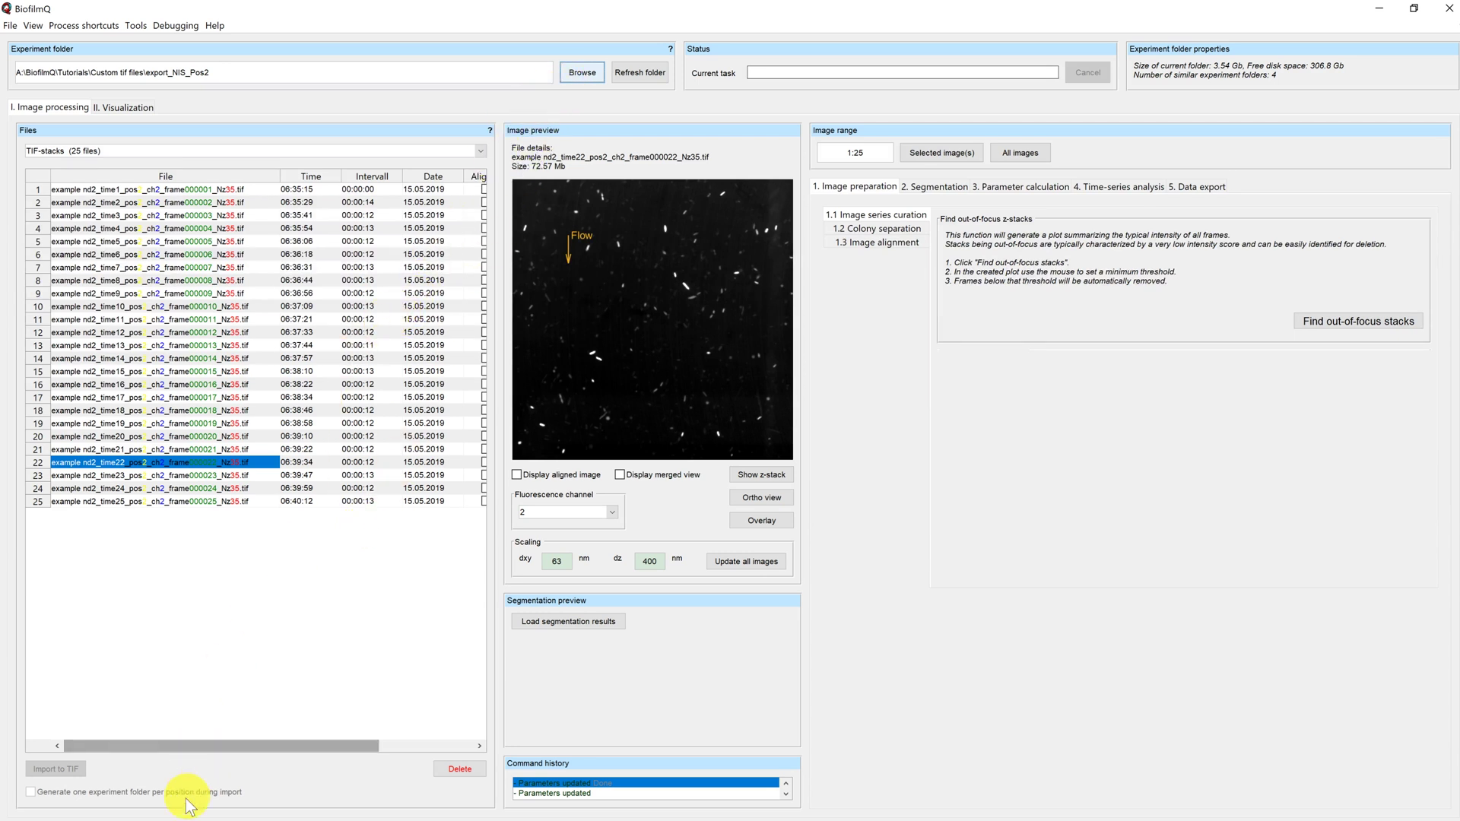
Open 3D_gray_custom in File Explorer and preview several of its gray TIF stacks.
mouse_move(155, 817)
click(197, 765)
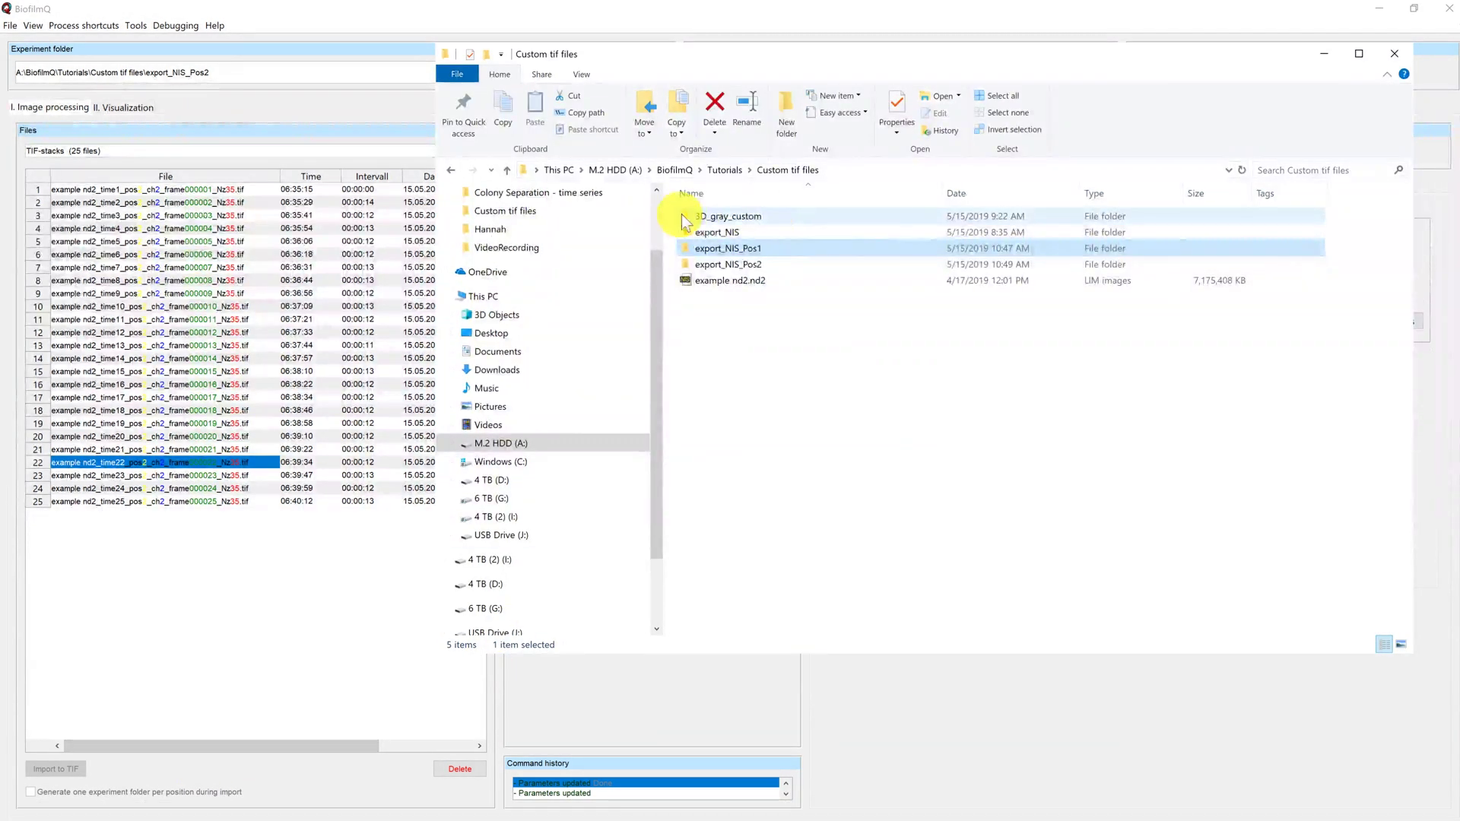
double_click(777, 223)
click(726, 227)
click(871, 228)
click(960, 228)
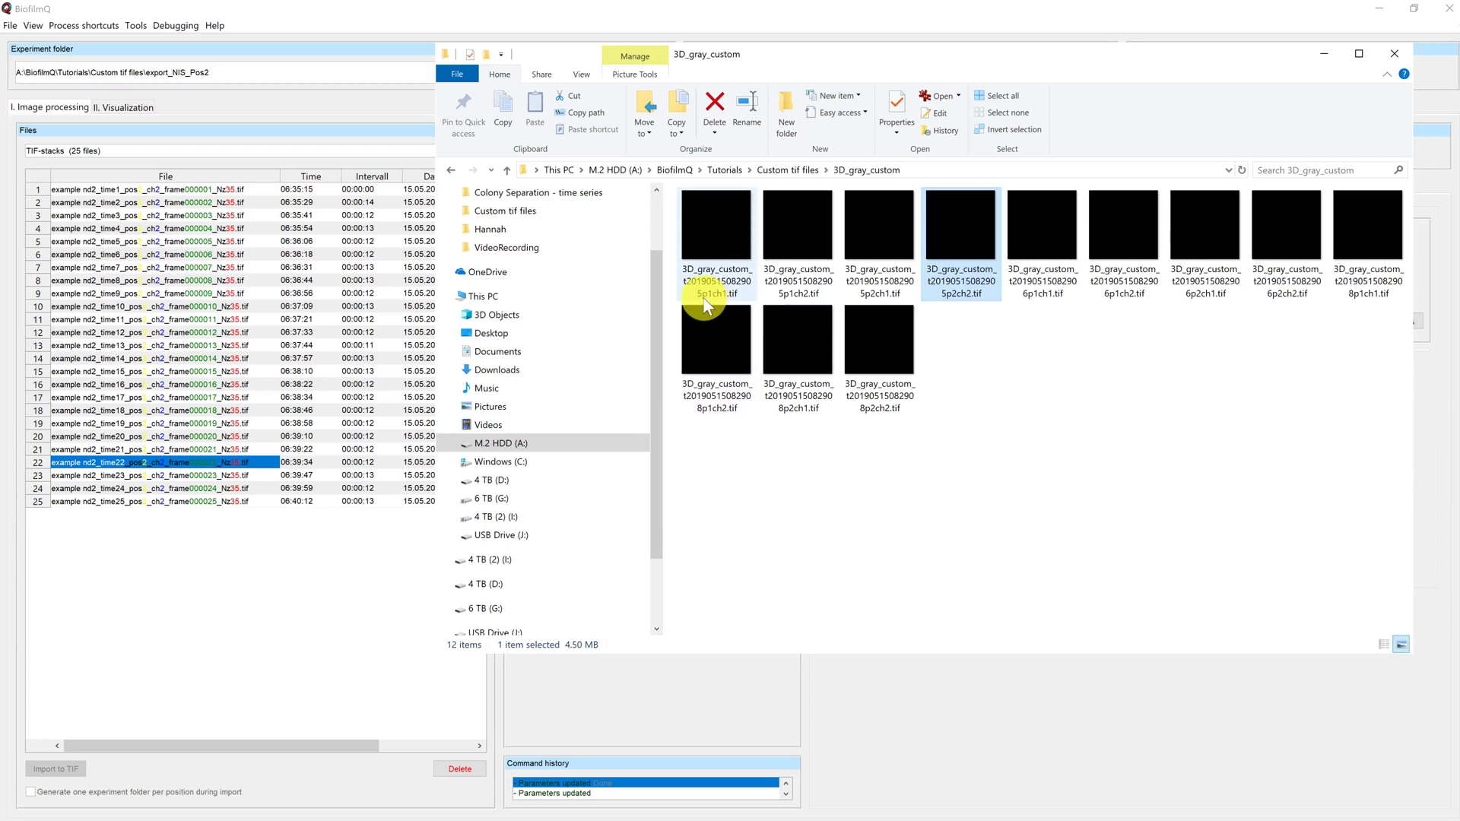
mouse_move(704, 299)
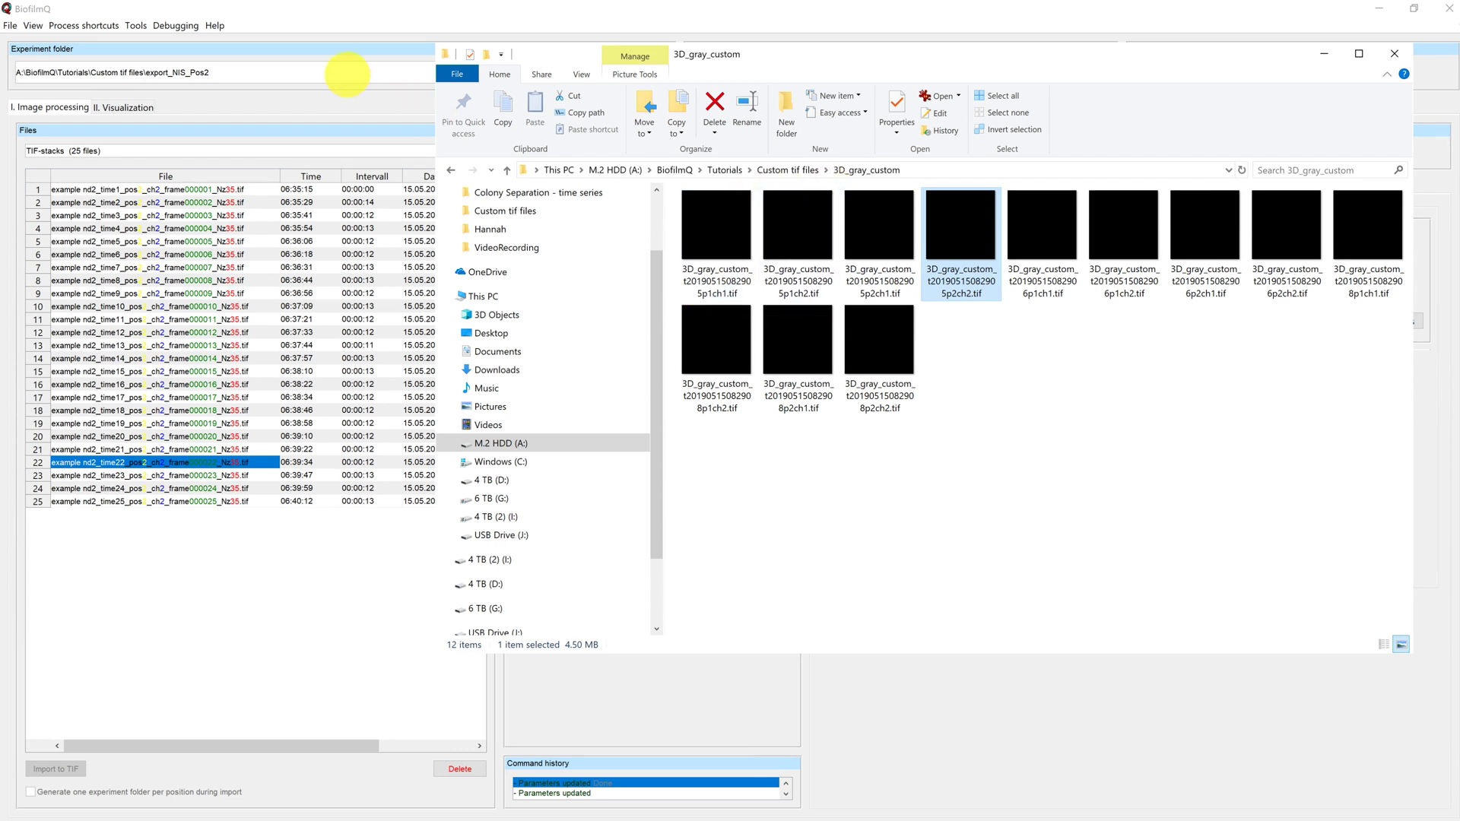
Load Custom tif files/3D_gray_custom as BiofilmQ's experiment folder.
click(348, 26)
click(582, 72)
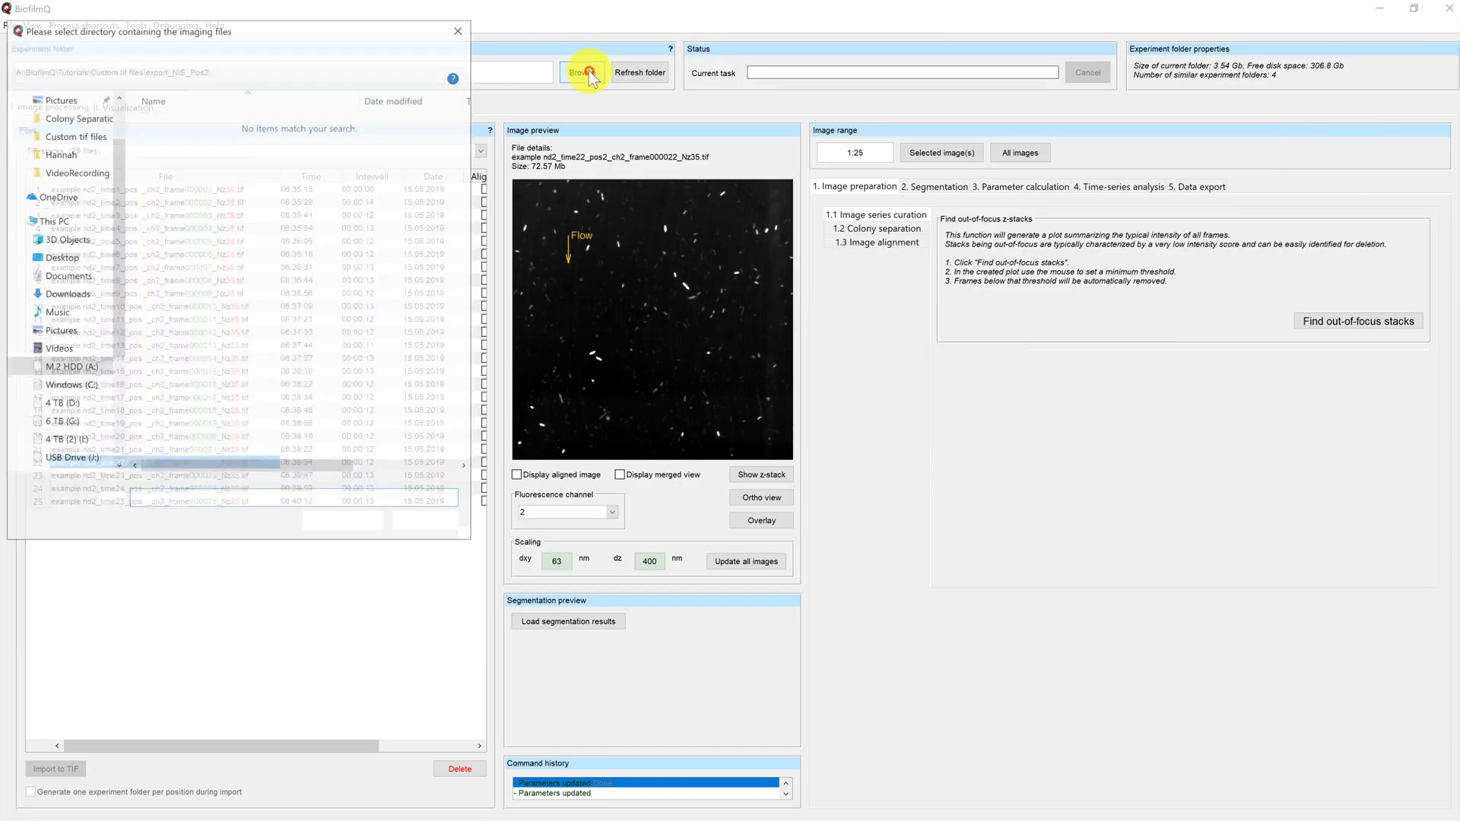
click(141, 51)
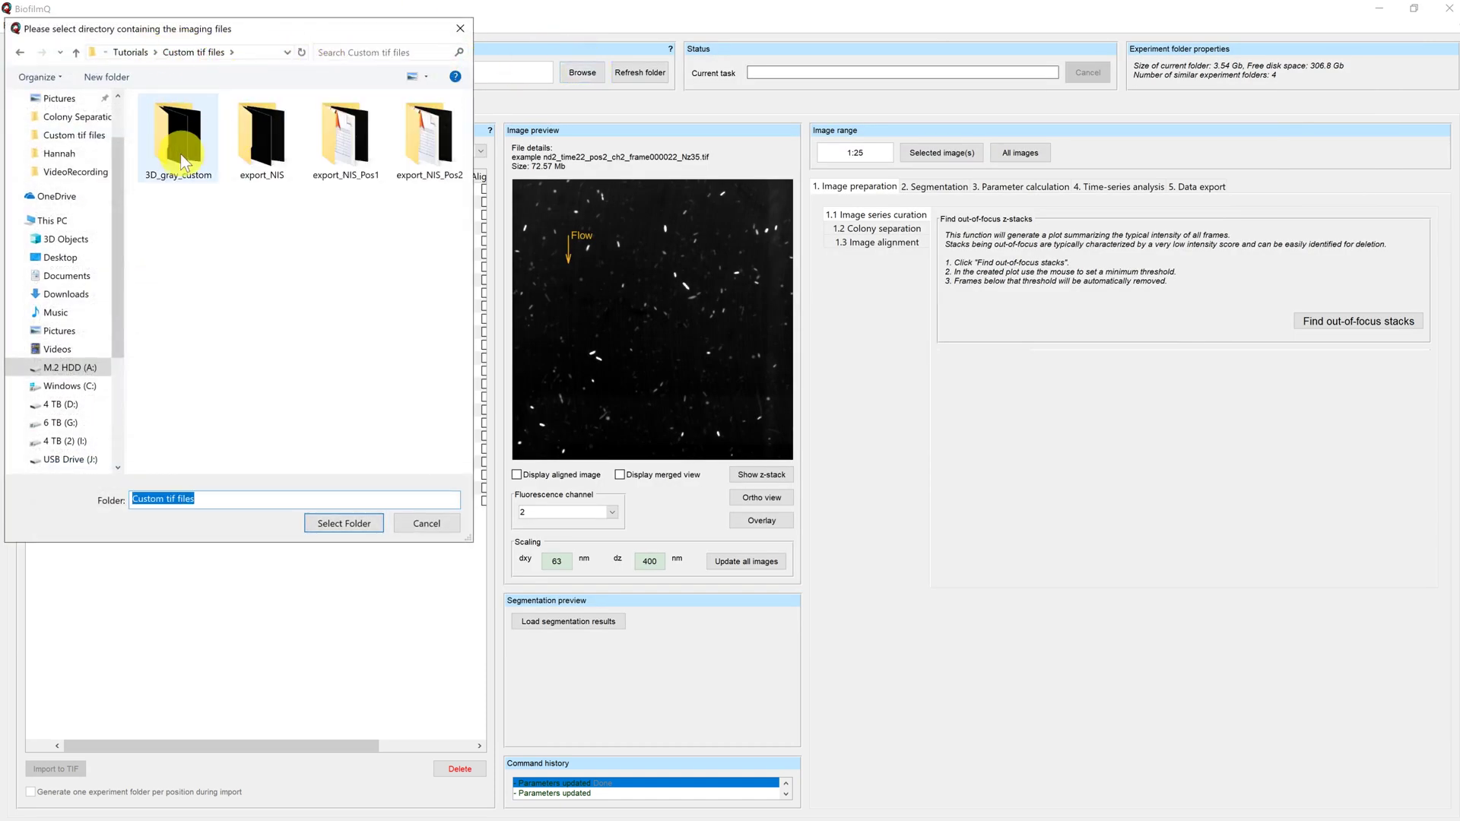
click(344, 523)
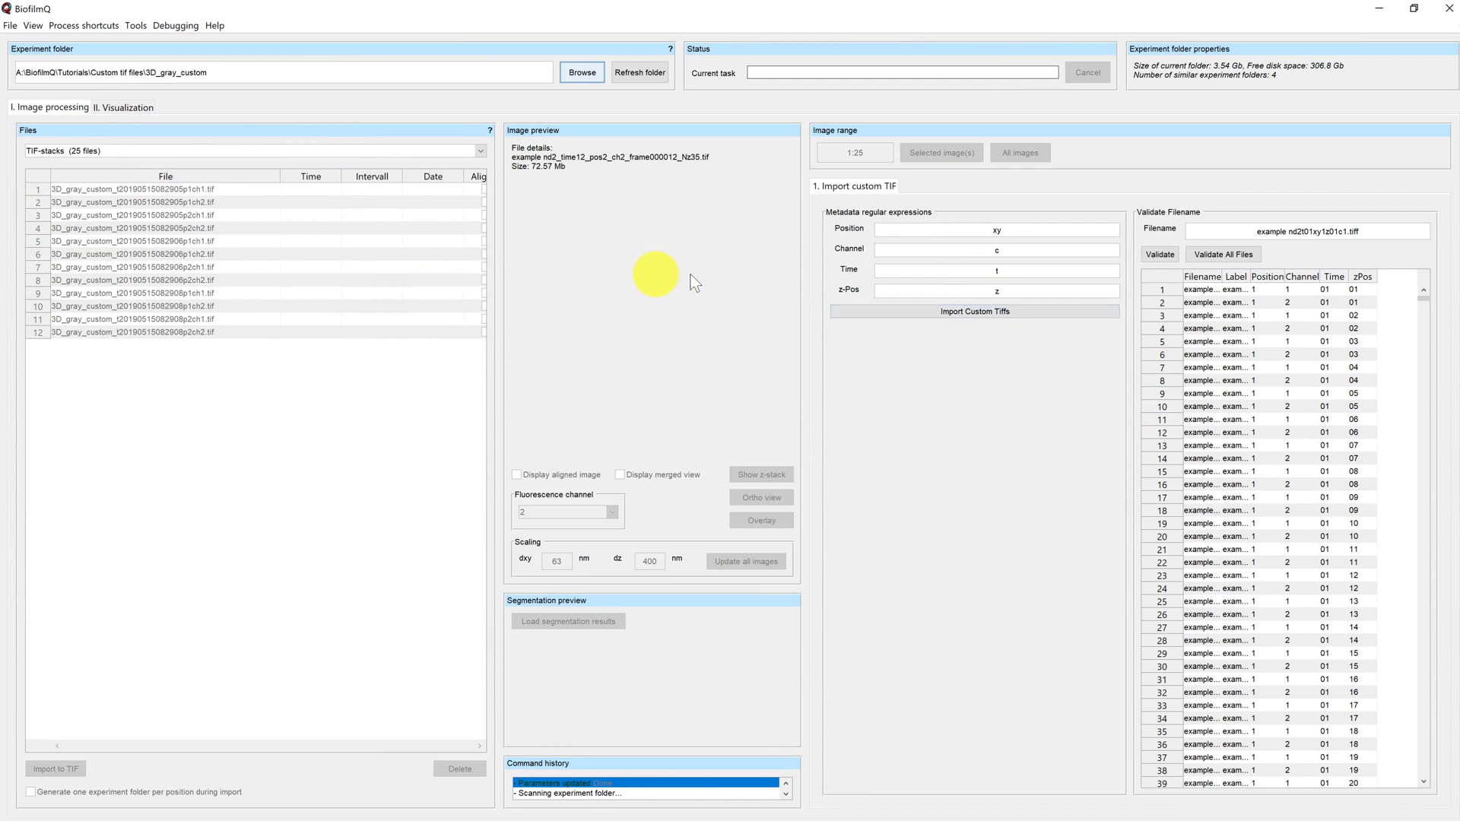
Set the position pattern to p and validate all 12 file names.
double_click(996, 230)
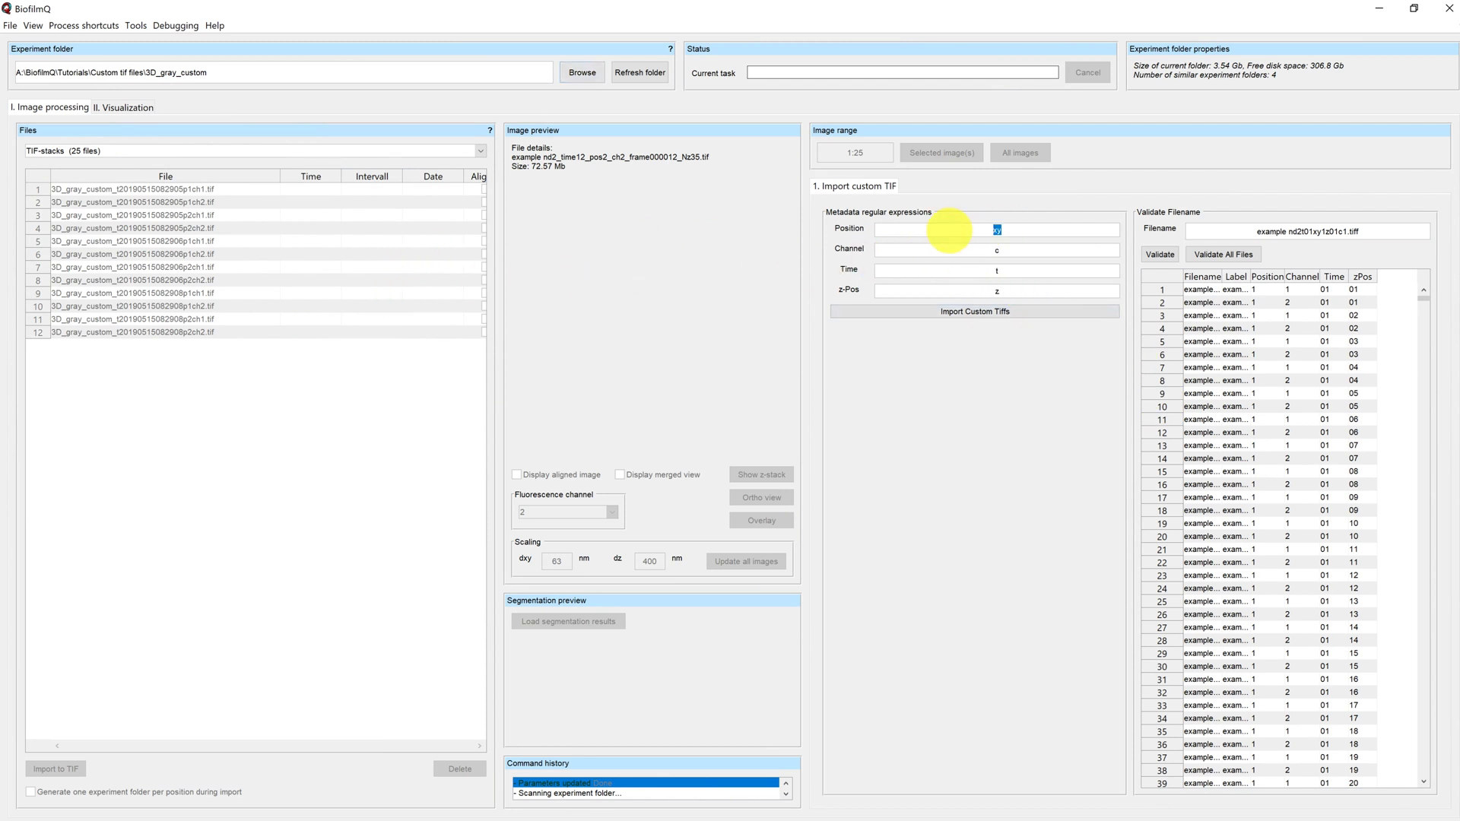
text(p)
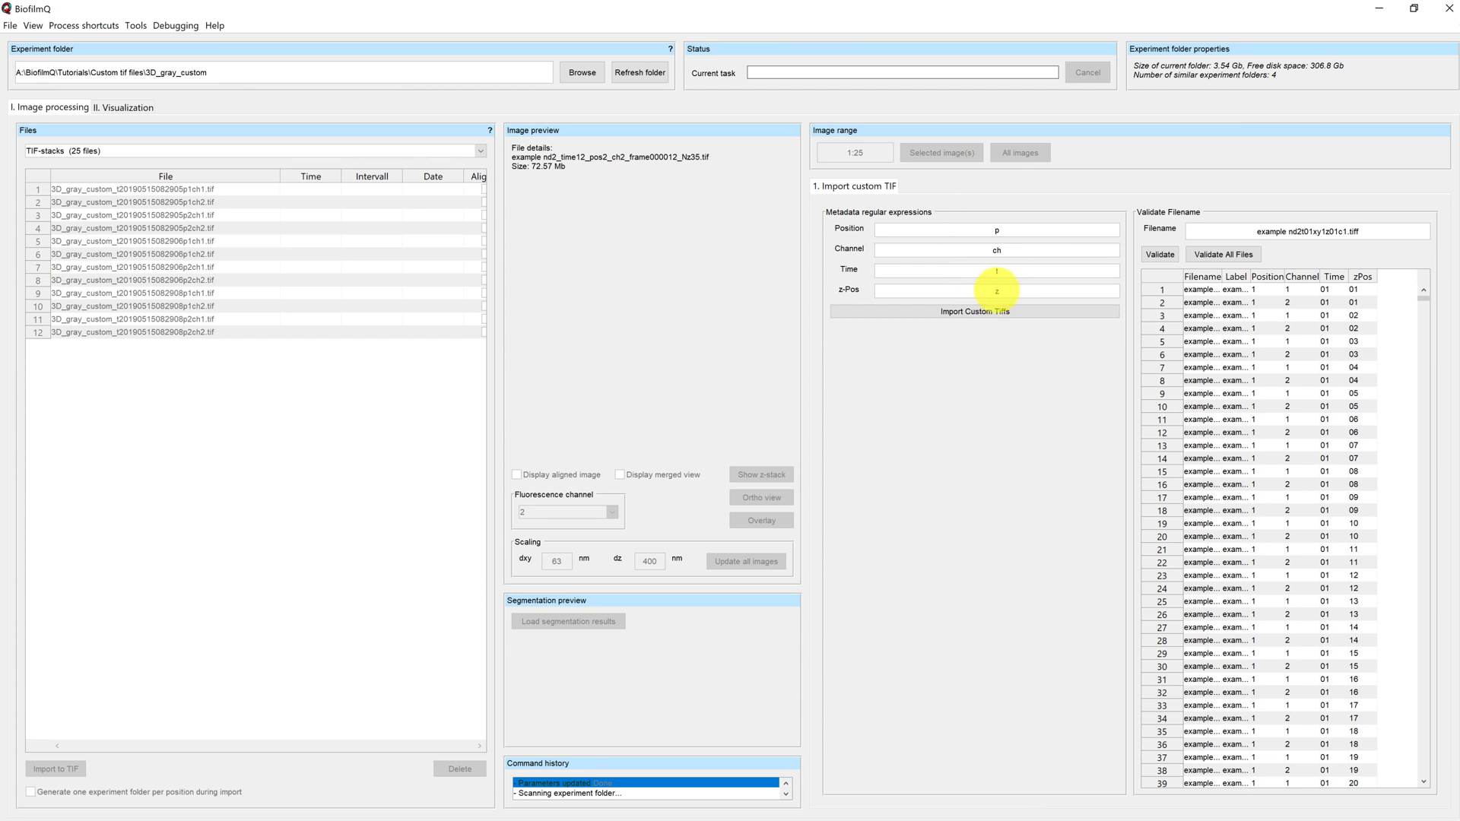
click(1232, 254)
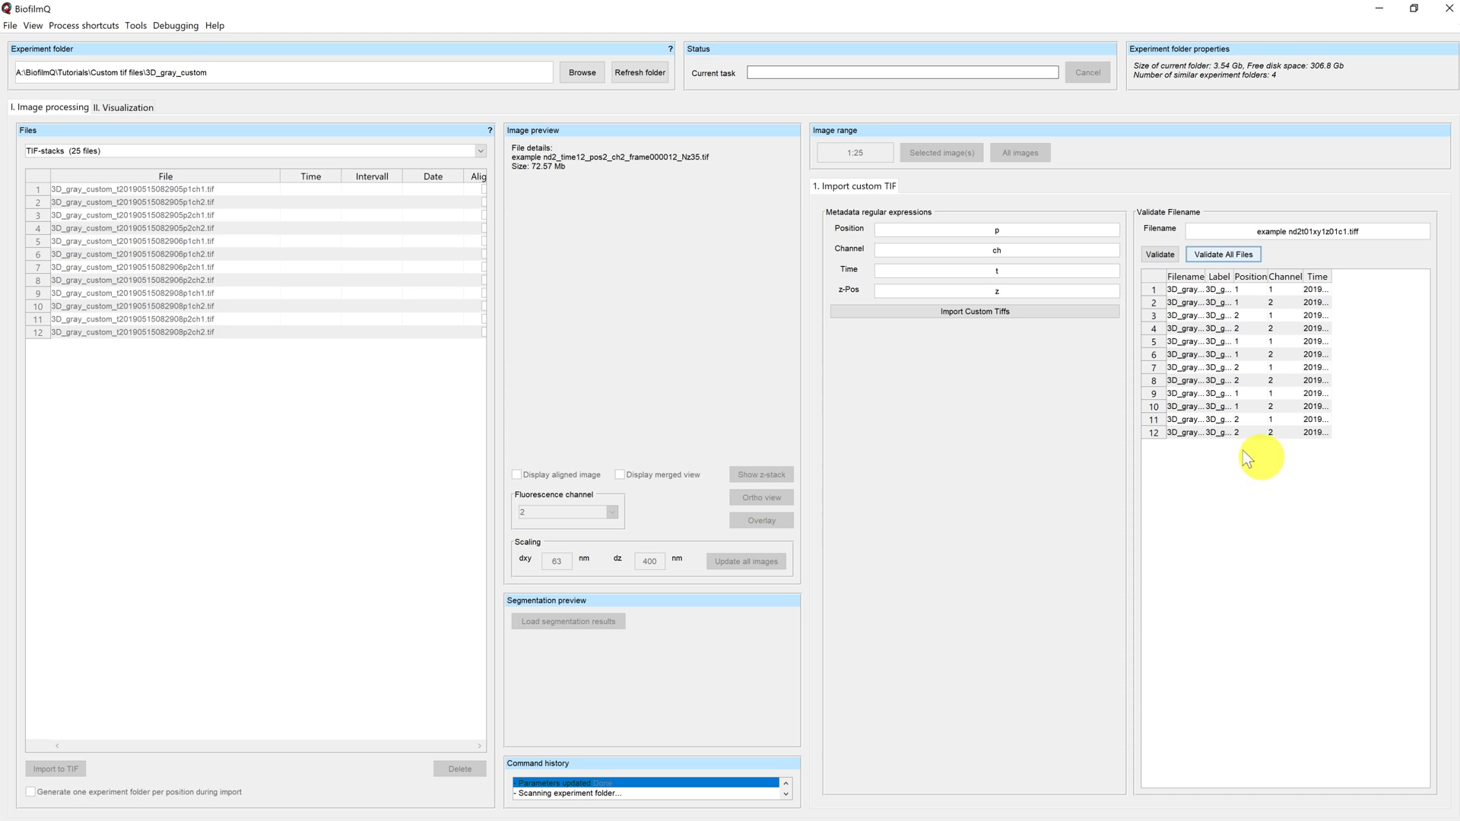
Validate with position pattern pos and autofill every file's missing position as 1.
click(1008, 228)
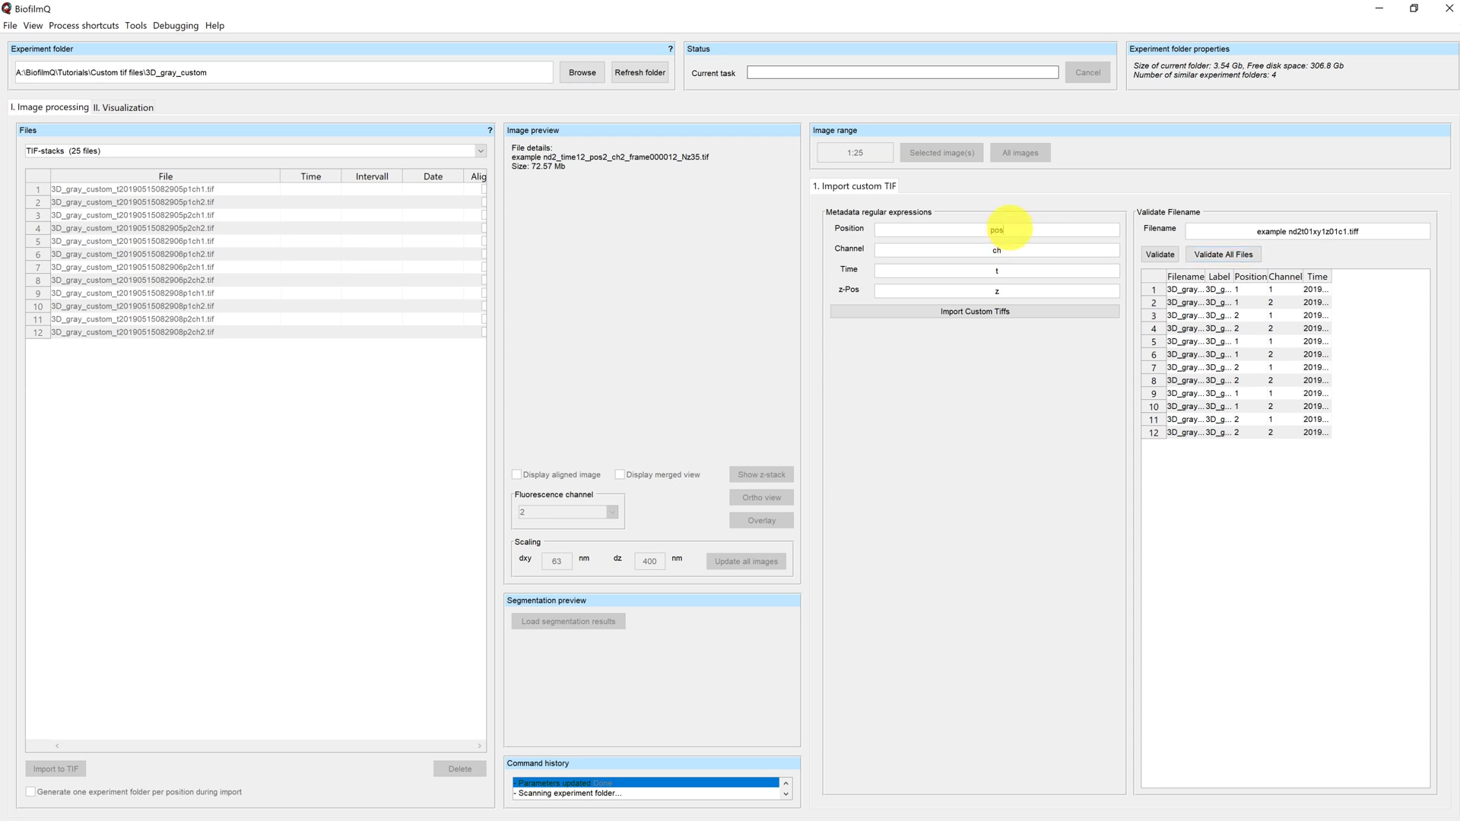
click(1222, 254)
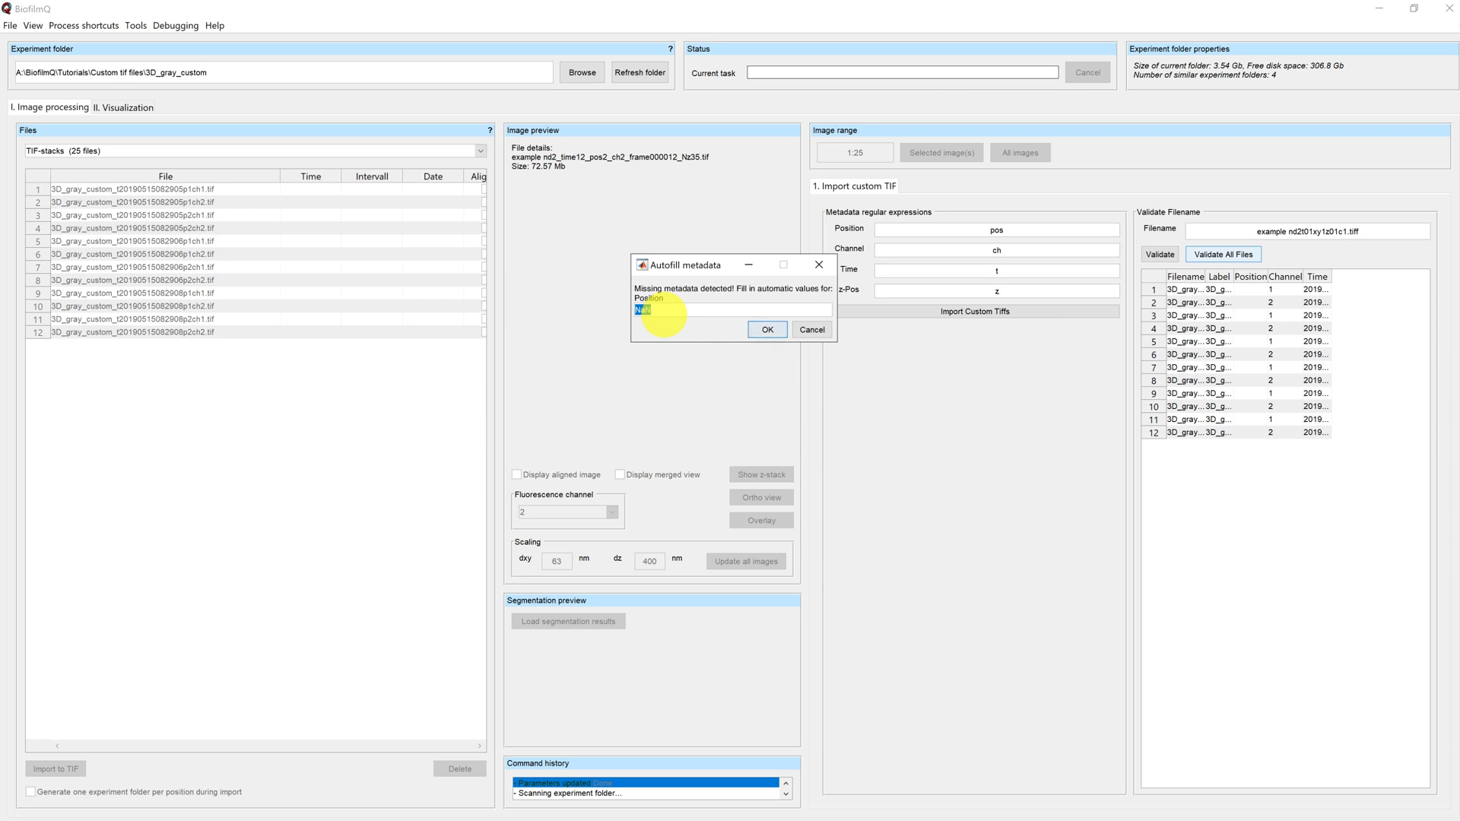
text(1)
click(779, 332)
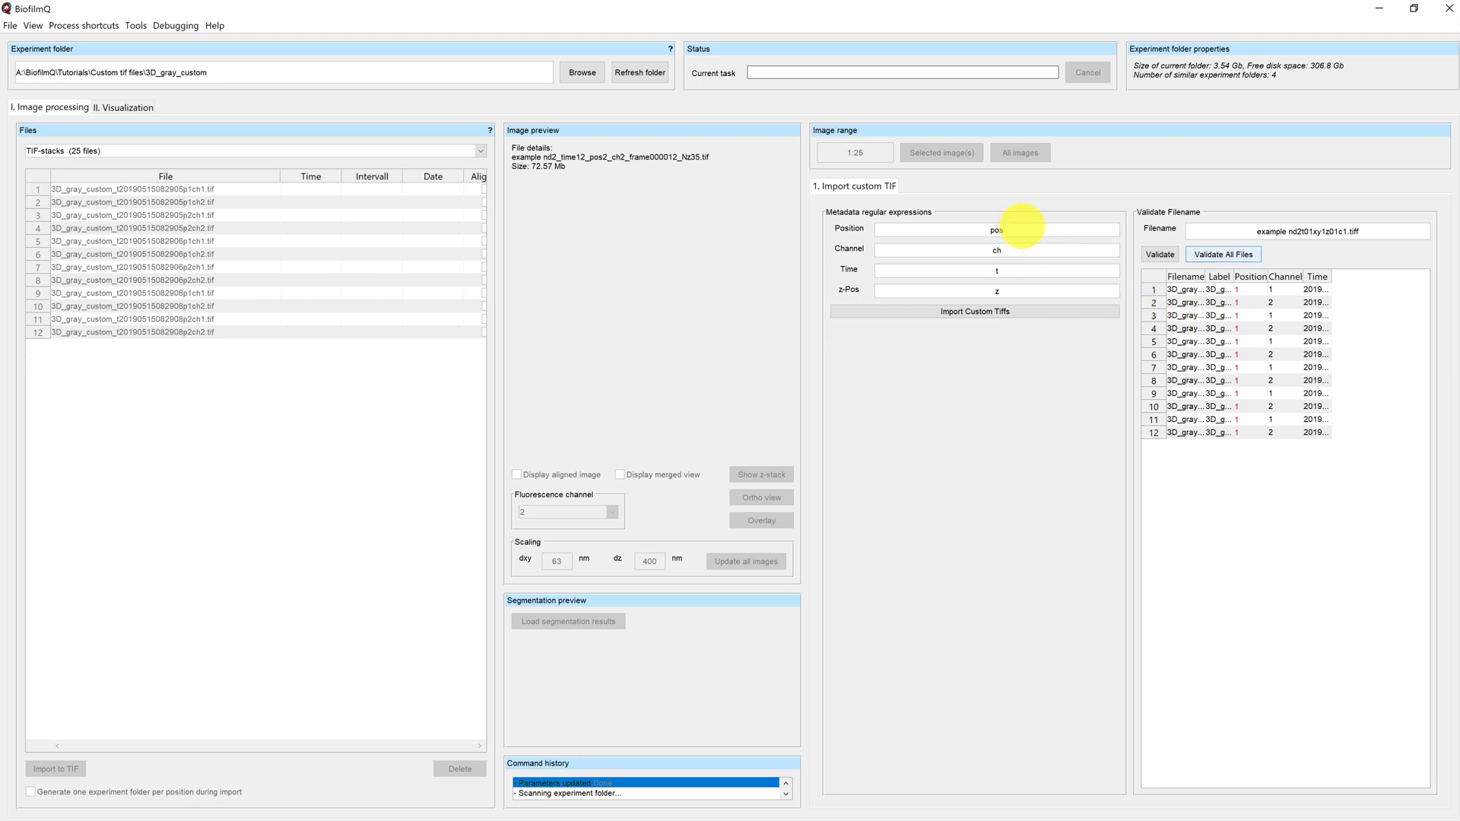
Restore the position pattern to p and import the stacks into 3D_gray_custom_Pos1 and _Pos2.
key(BackSpace)
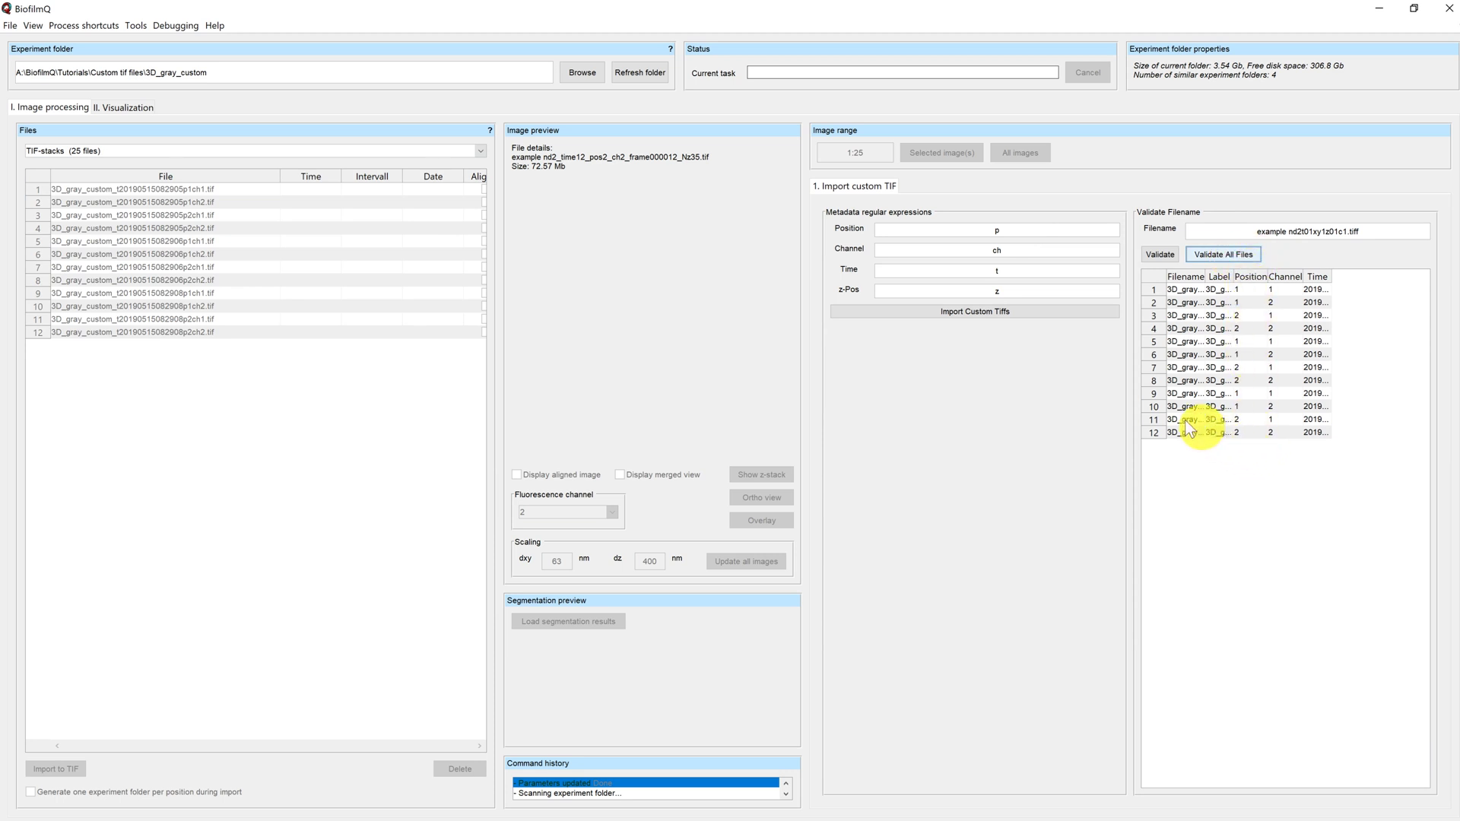
click(975, 311)
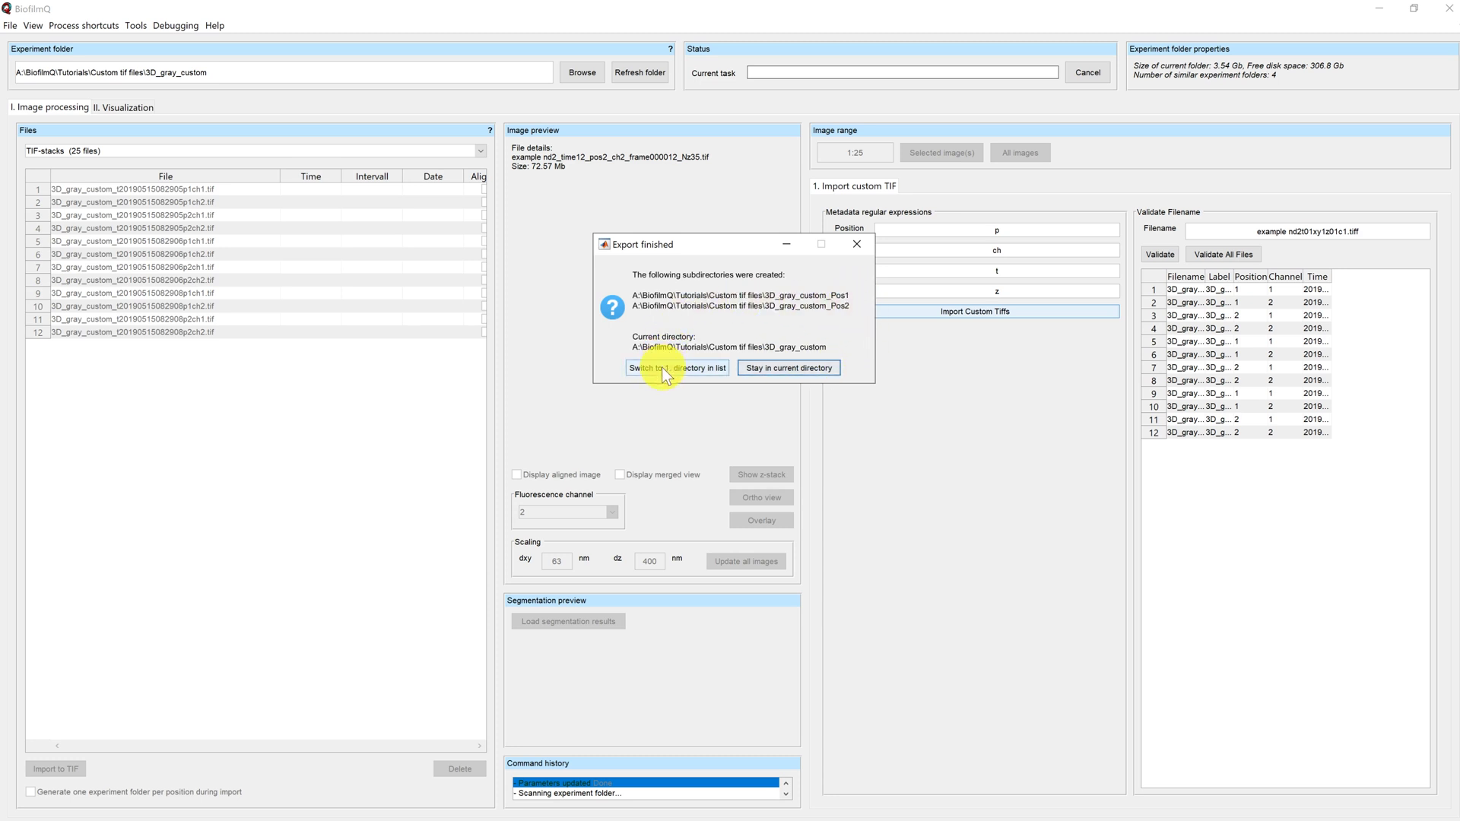
Close the export-finished message, staying in the 3D_gray_custom directory.
click(797, 370)
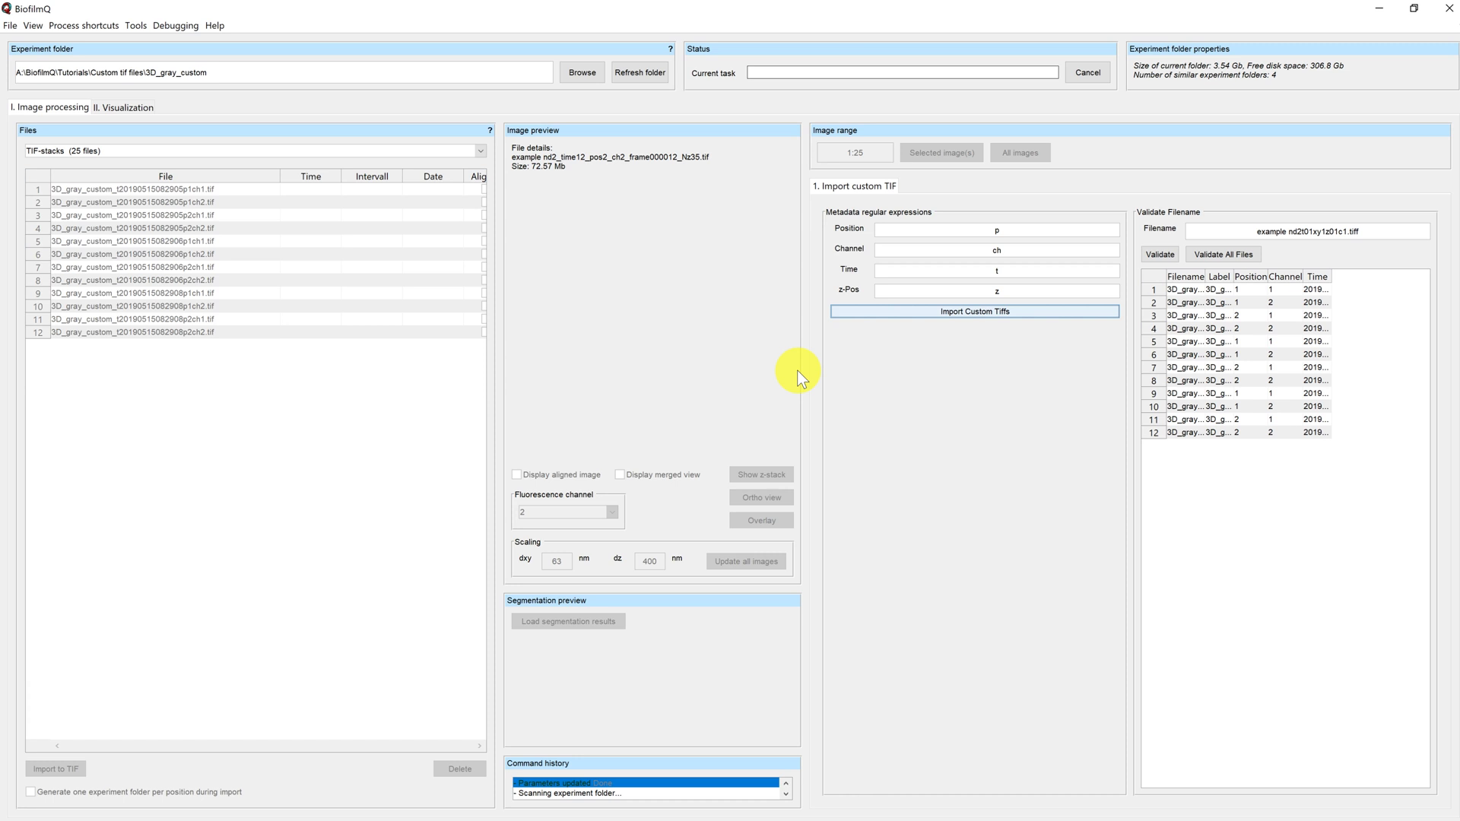